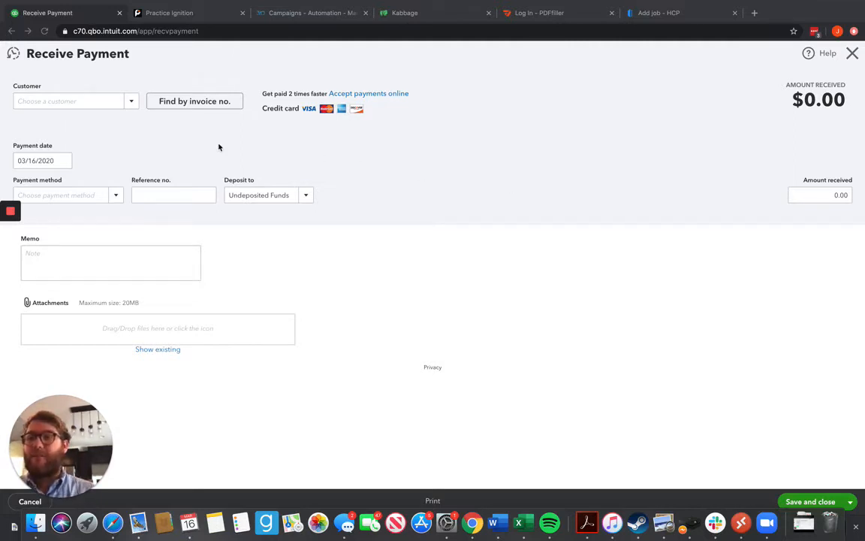
Choose the parent customer of the Concrete Science project and mark their outstanding 270.00 invoice for payment
click(132, 100)
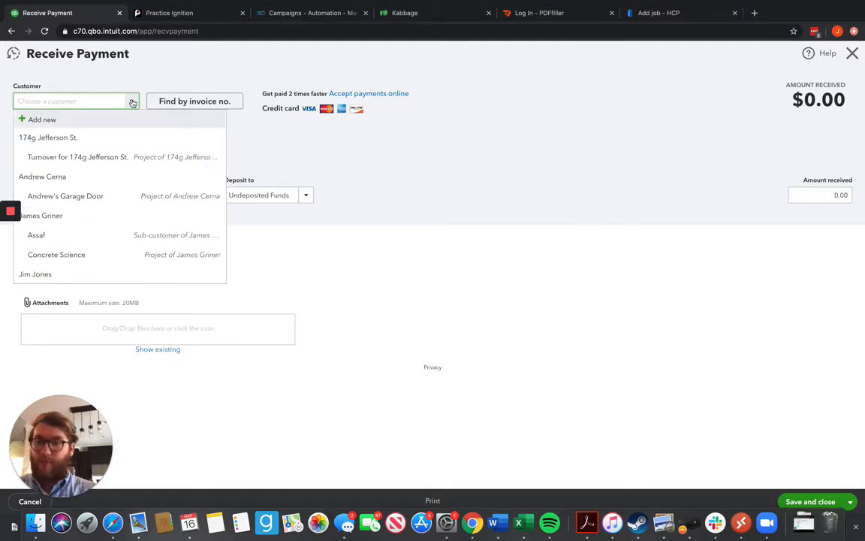
click(58, 217)
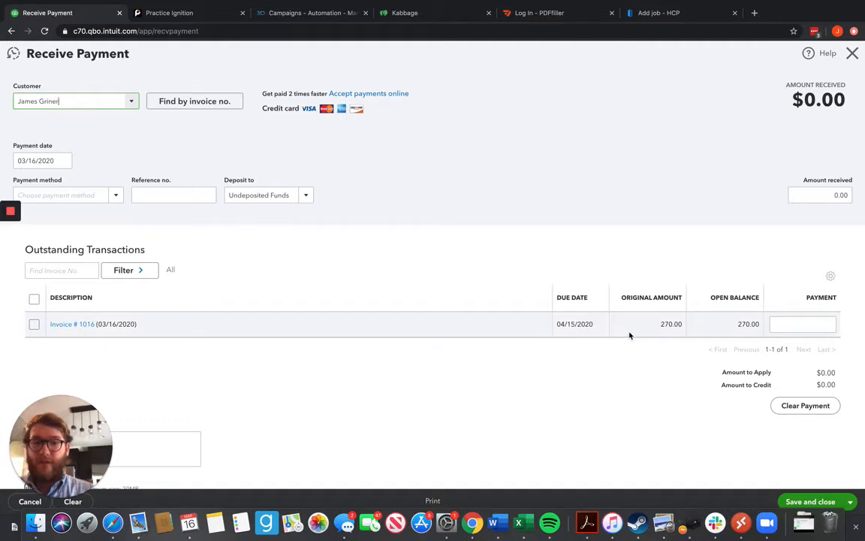
click(33, 325)
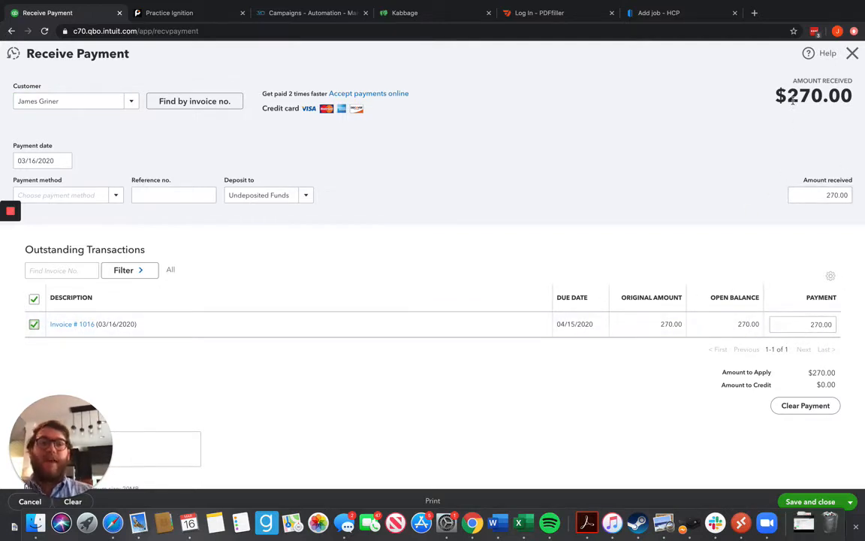
Set the payment's amount received to 300.00
click(832, 196)
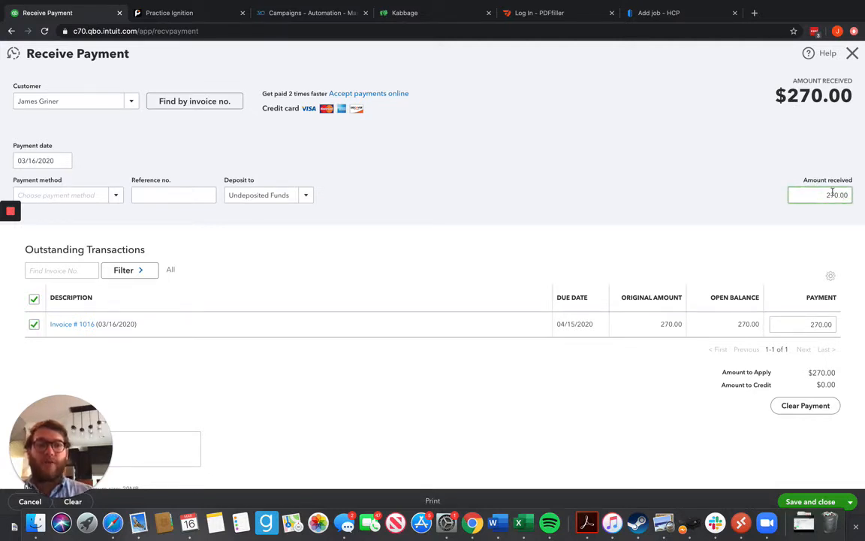
drag(826, 194, 852, 195)
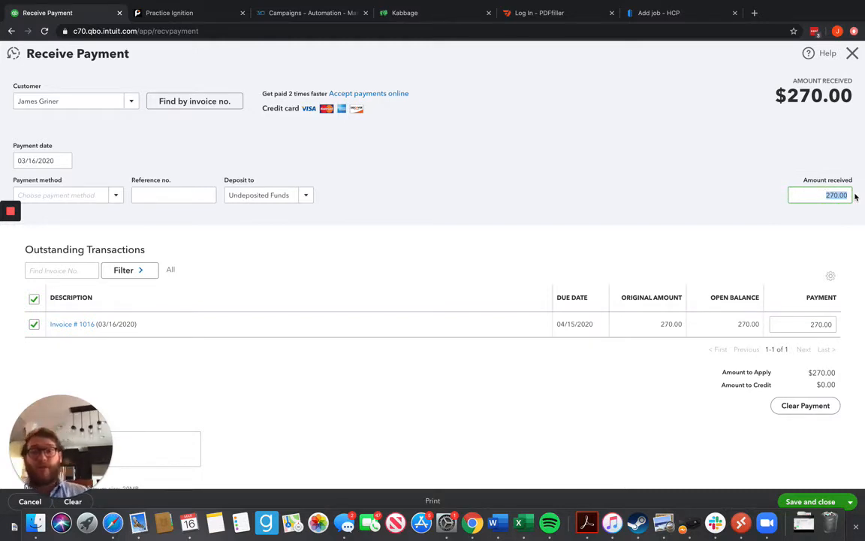
text(300.00)
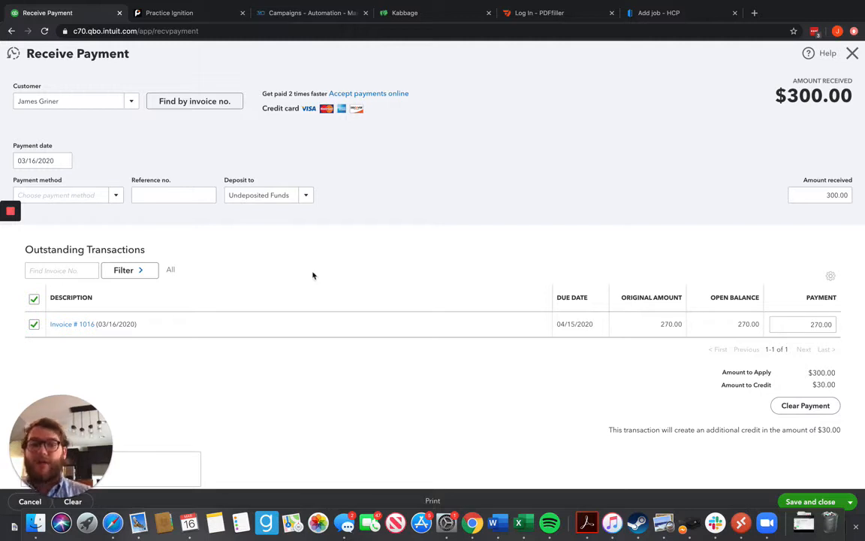
Open the outstanding invoice without saving the payment, and add a new service item named Tip on line 3
click(83, 328)
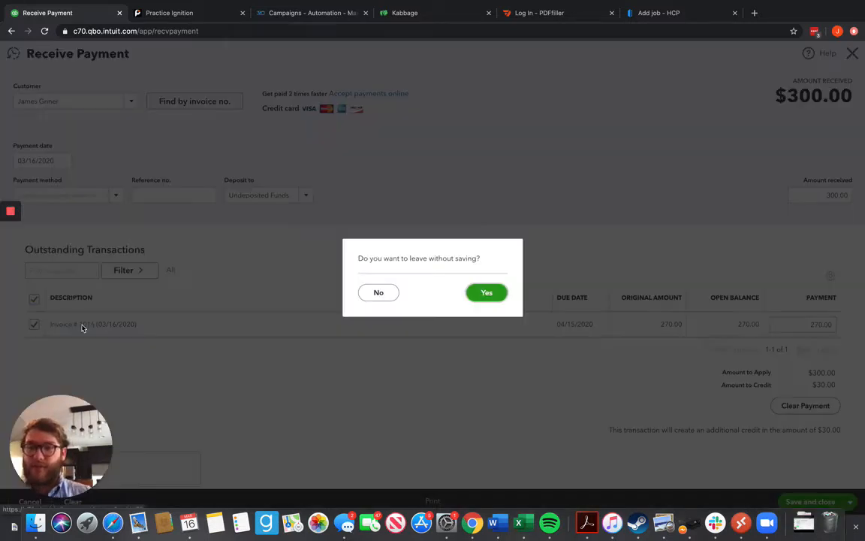
click(487, 294)
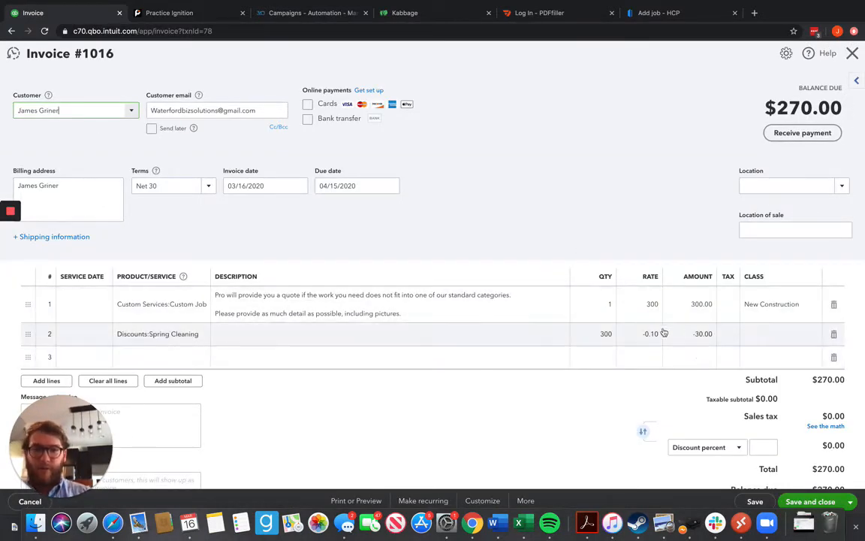
click(132, 356)
text(Tip)
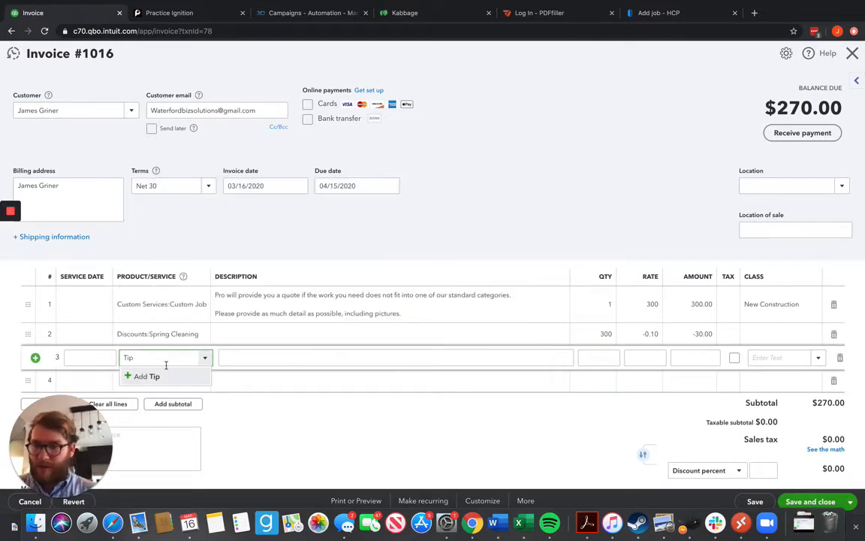
click(145, 377)
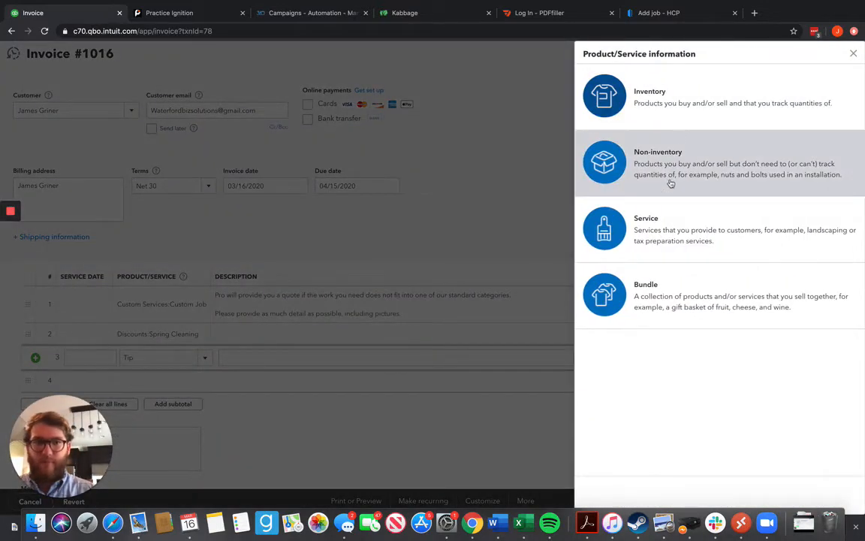
click(679, 232)
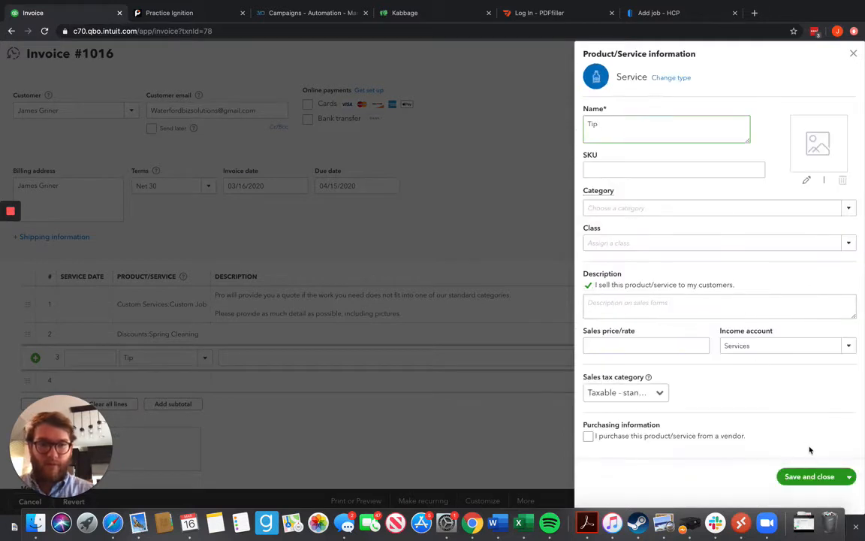
click(802, 477)
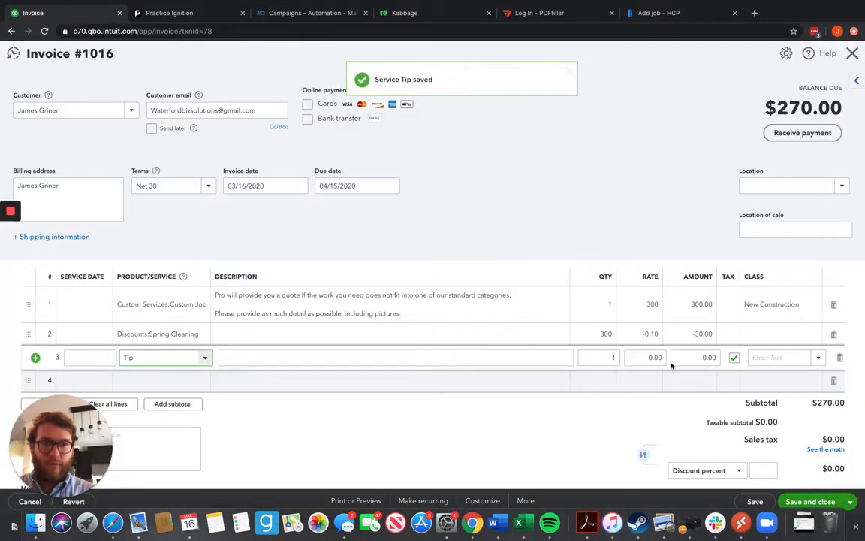
Set the Tip line's rate to 30 and make the line non-taxable
click(663, 358)
text(30)
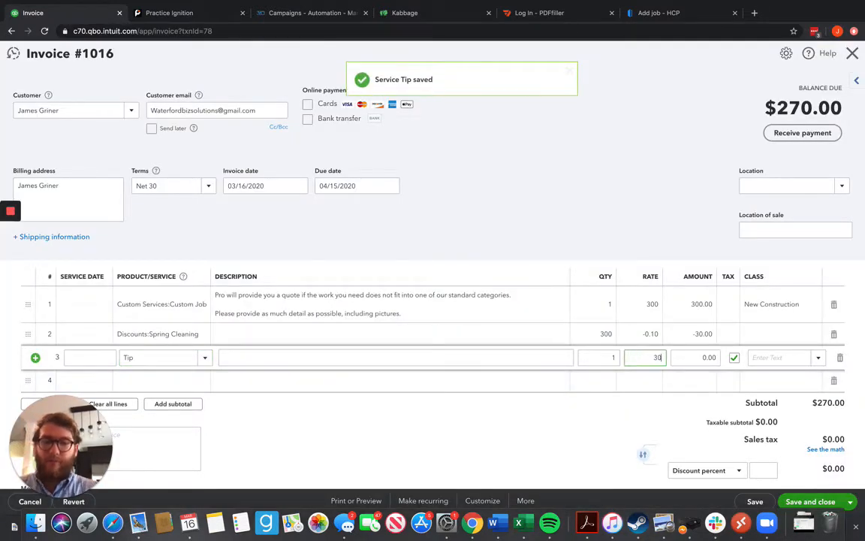
click(622, 143)
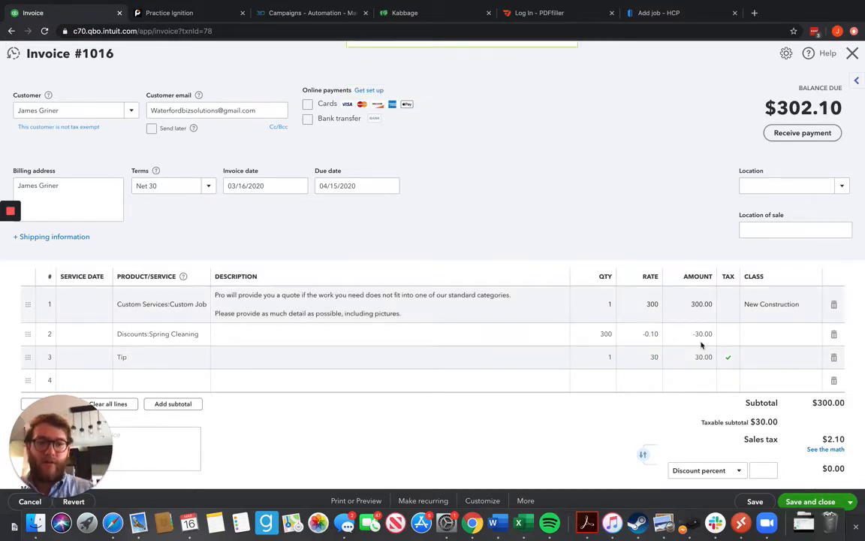
click(728, 359)
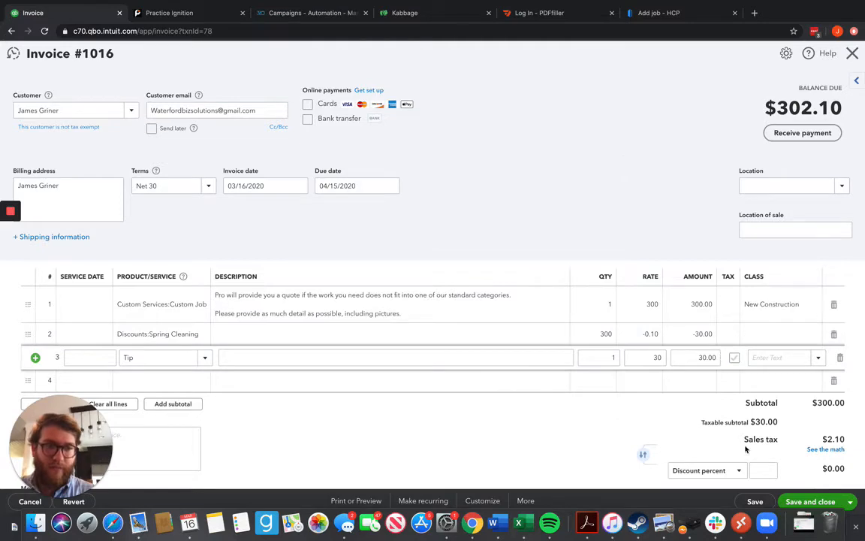
Save the invoice despite its missing Class fields and start receiving a payment for it
click(758, 501)
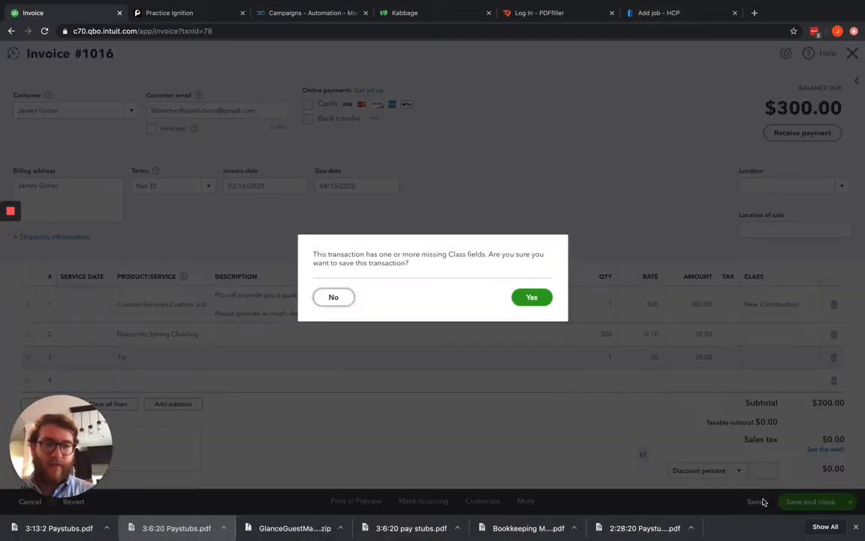
click(530, 296)
click(816, 133)
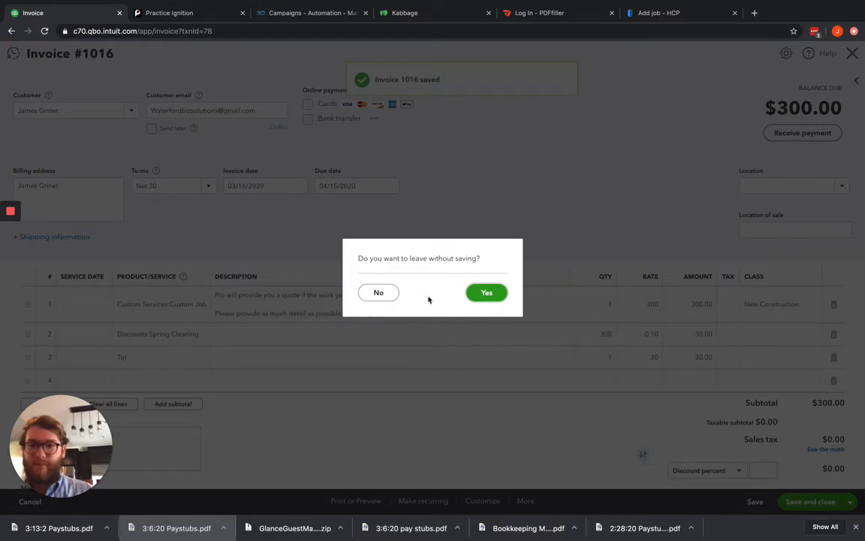
click(383, 294)
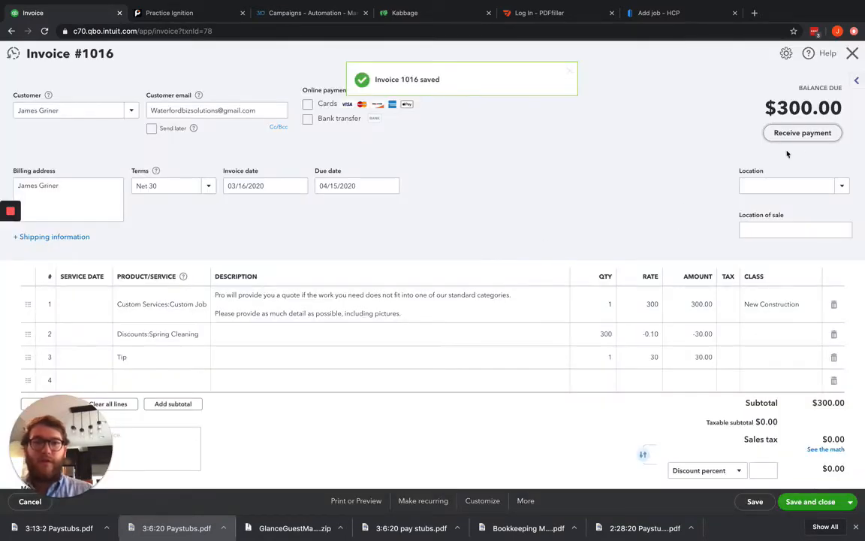
click(802, 133)
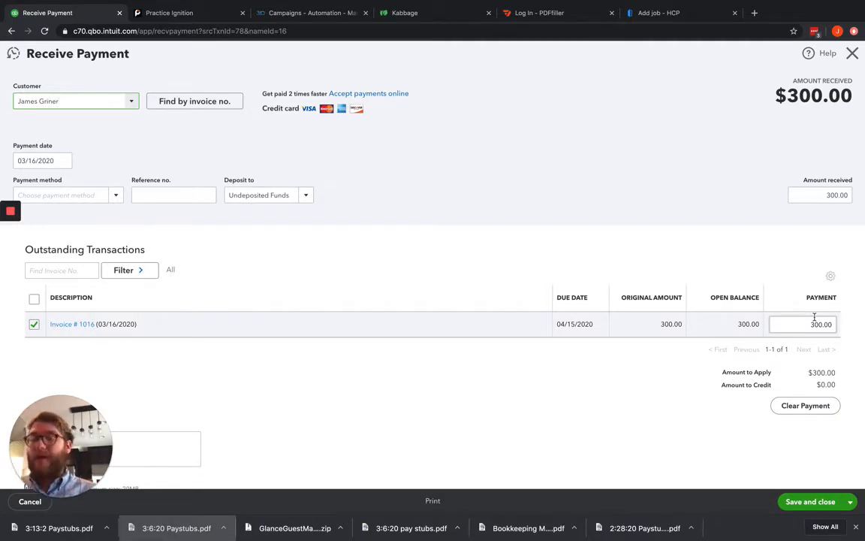
Set the payment method to Check and enter 10097 as the reference number
click(108, 196)
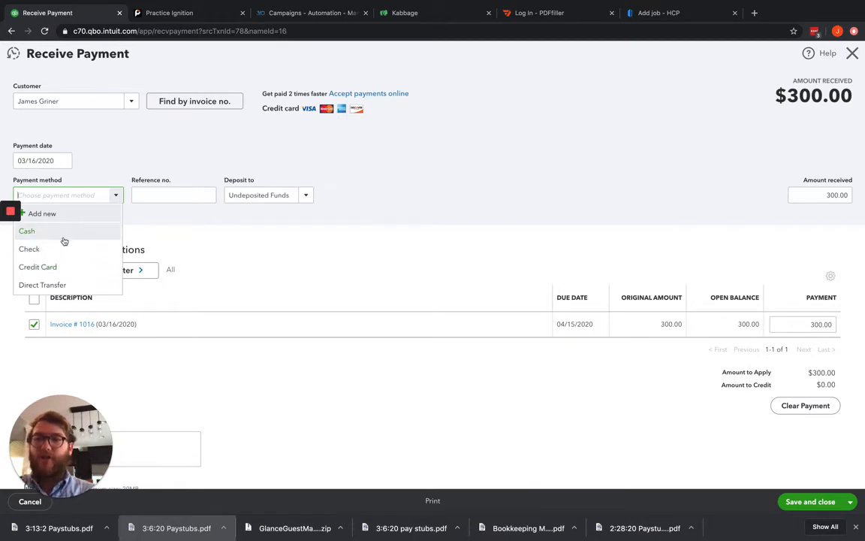
click(64, 237)
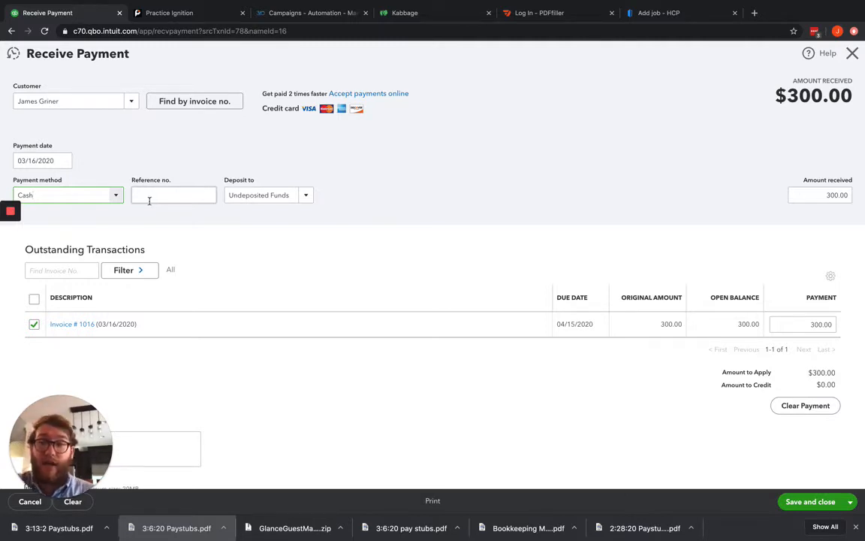
click(115, 195)
click(77, 249)
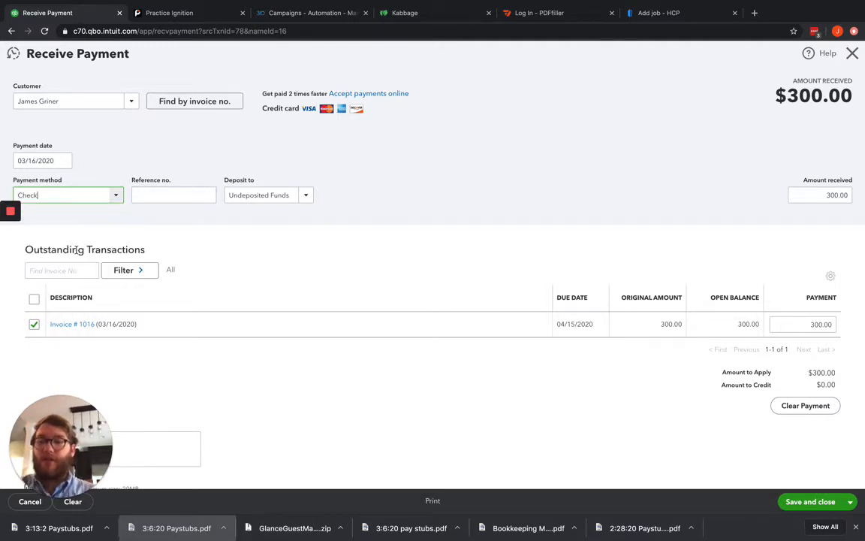
click(171, 195)
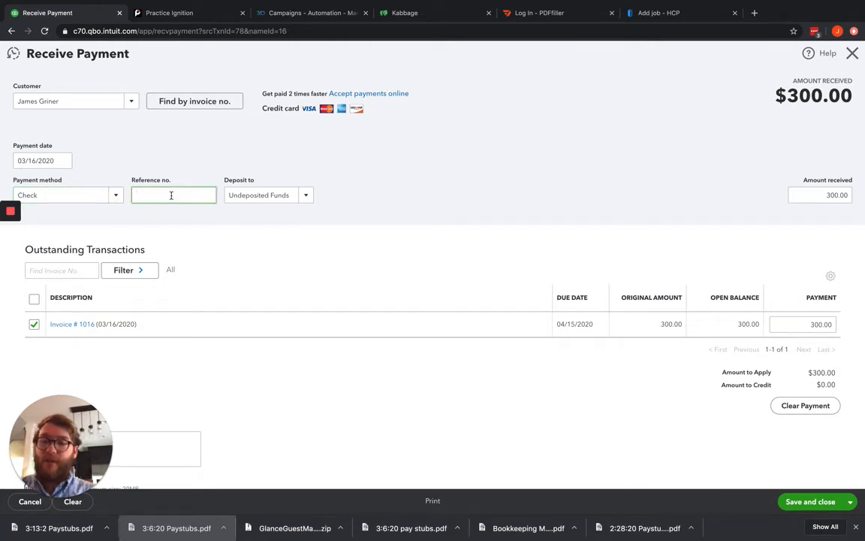
text(1)
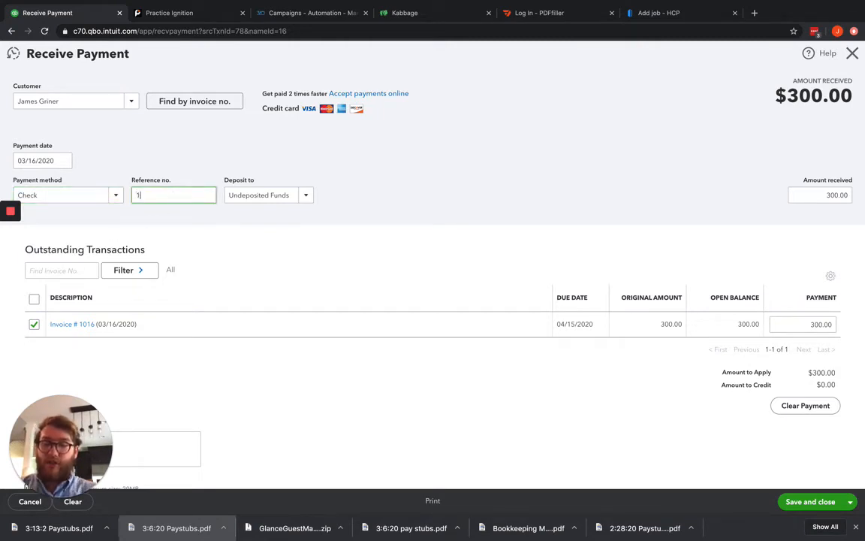
text(0097)
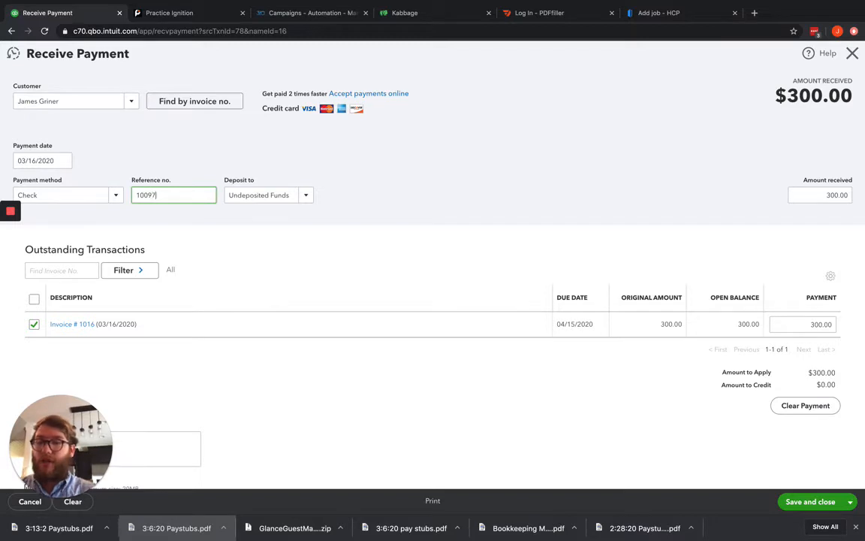
click(235, 207)
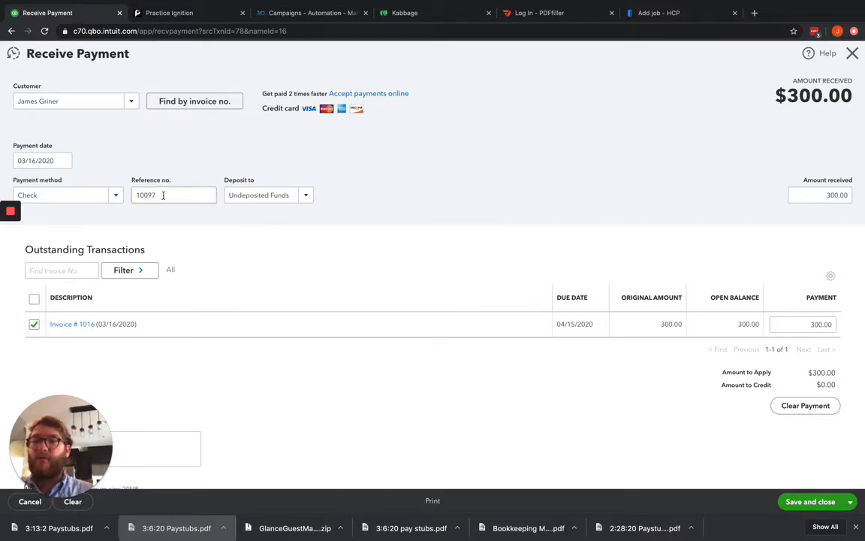
Try Credit Card as the payment method and switch it back to Check
click(105, 194)
click(38, 267)
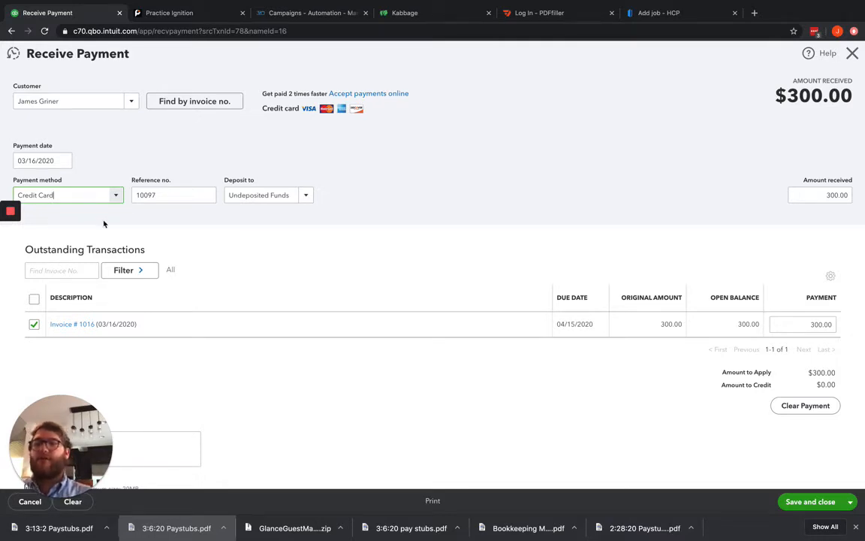
double_click(166, 195)
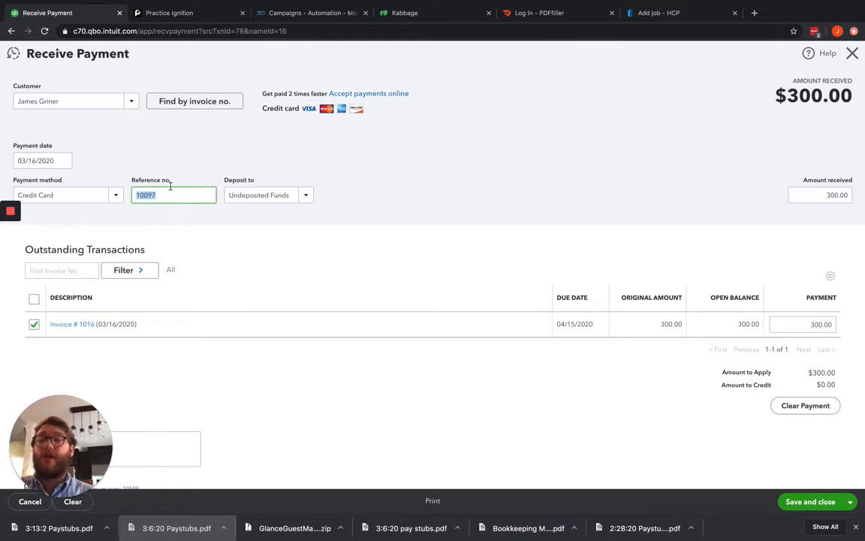
click(116, 195)
click(48, 252)
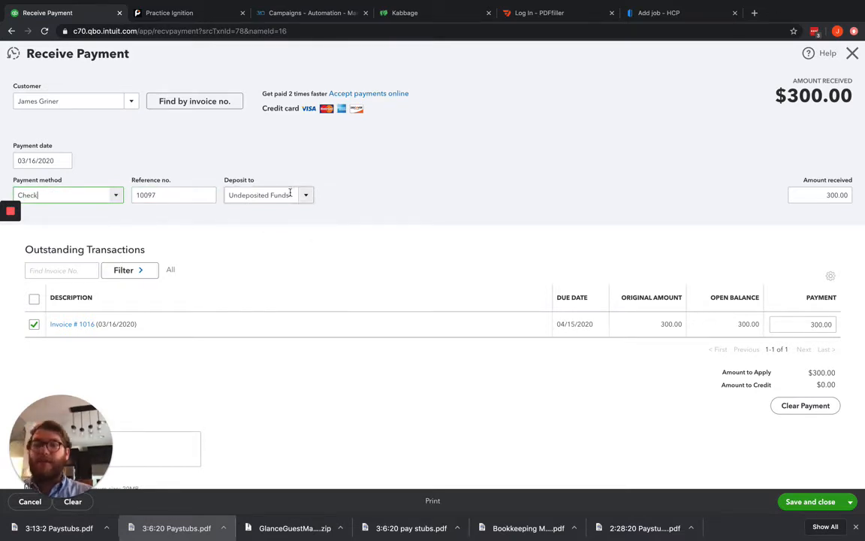
Choose Undeposited Funds as the account the payment is deposited to
drag(203, 169, 252, 180)
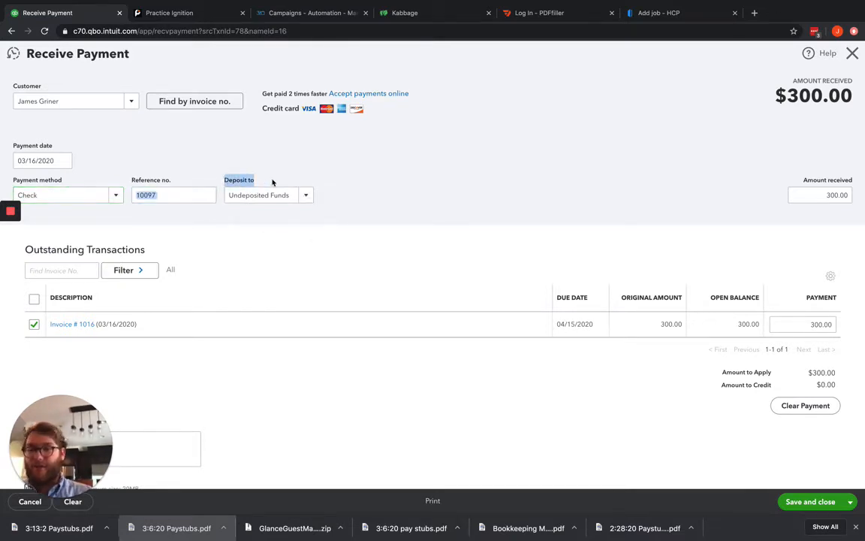
click(252, 180)
click(305, 195)
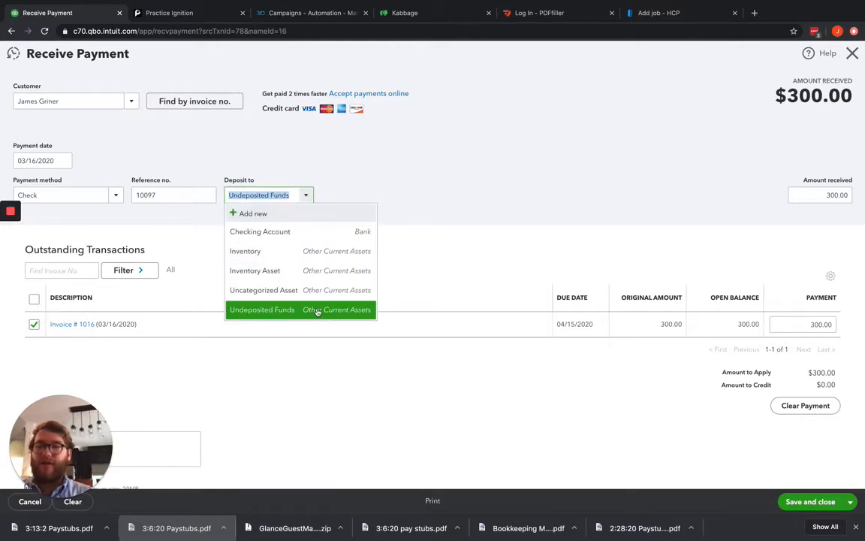
click(262, 312)
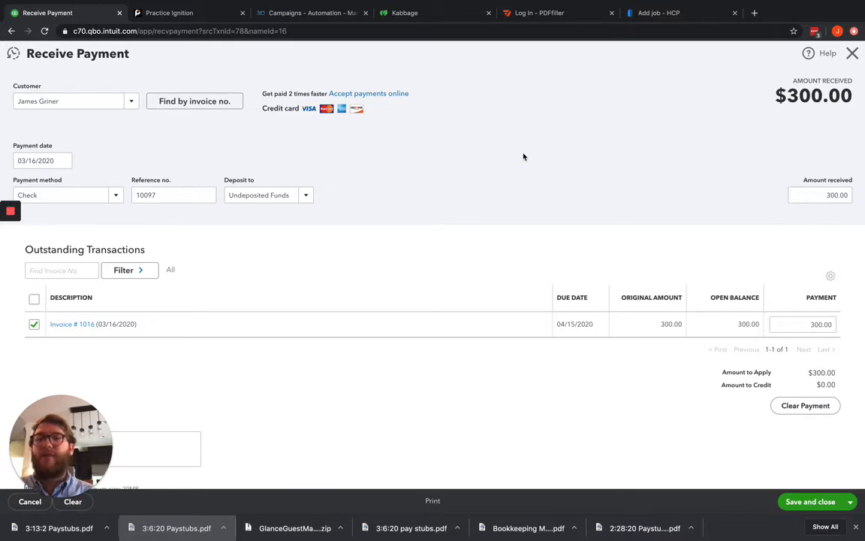
Try Checking Account as the payment's deposit account and switch it back to Undeposited Funds
click(308, 196)
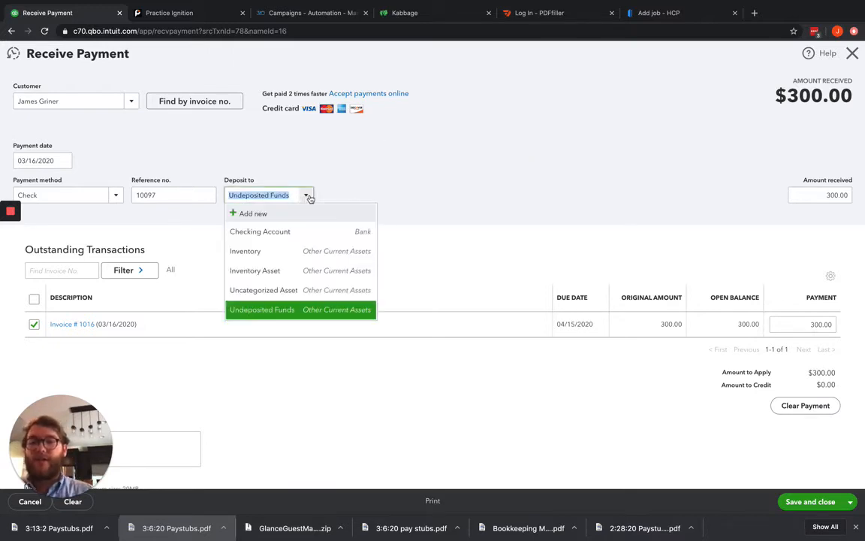
click(482, 148)
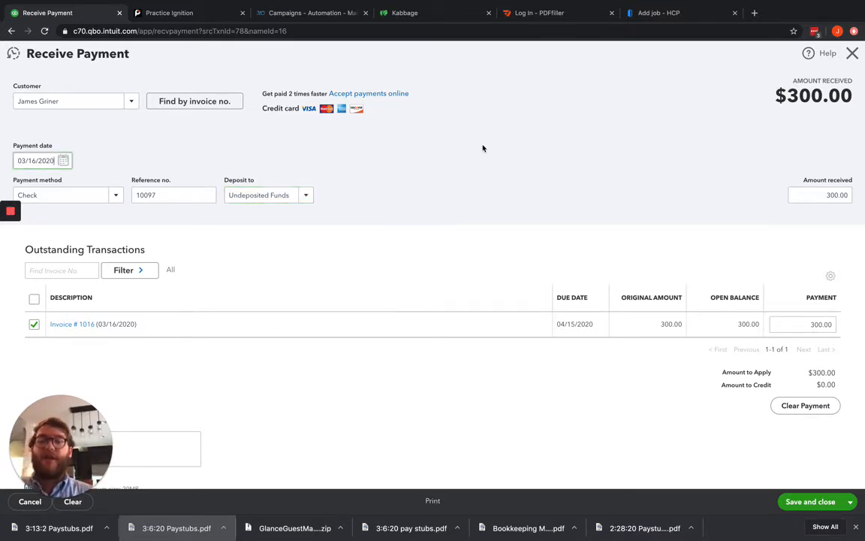
click(308, 197)
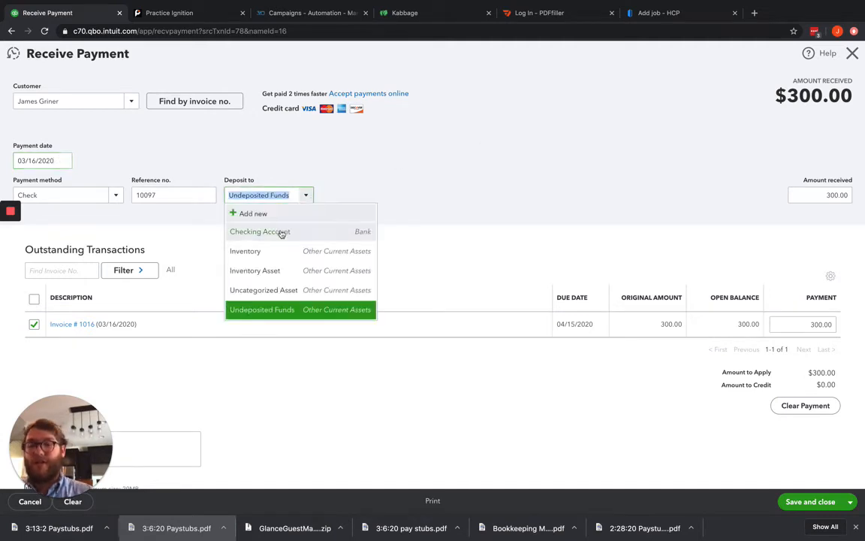
click(280, 231)
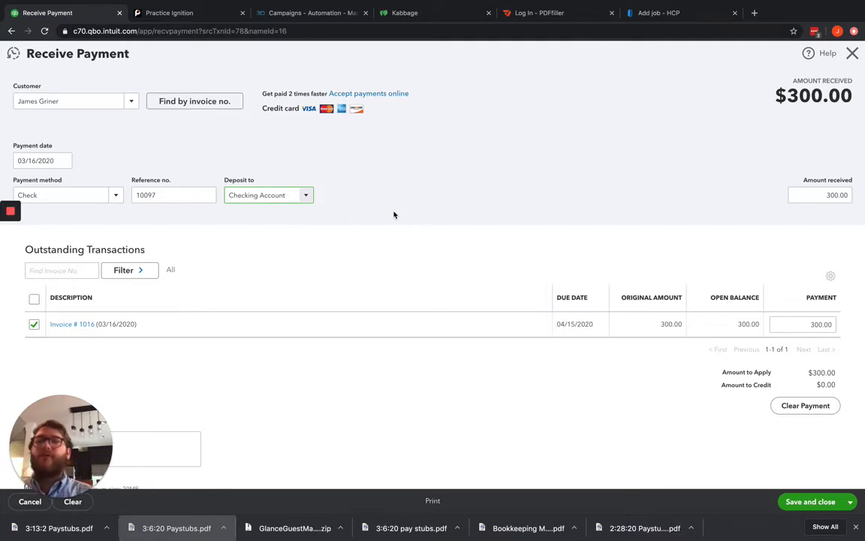
click(307, 195)
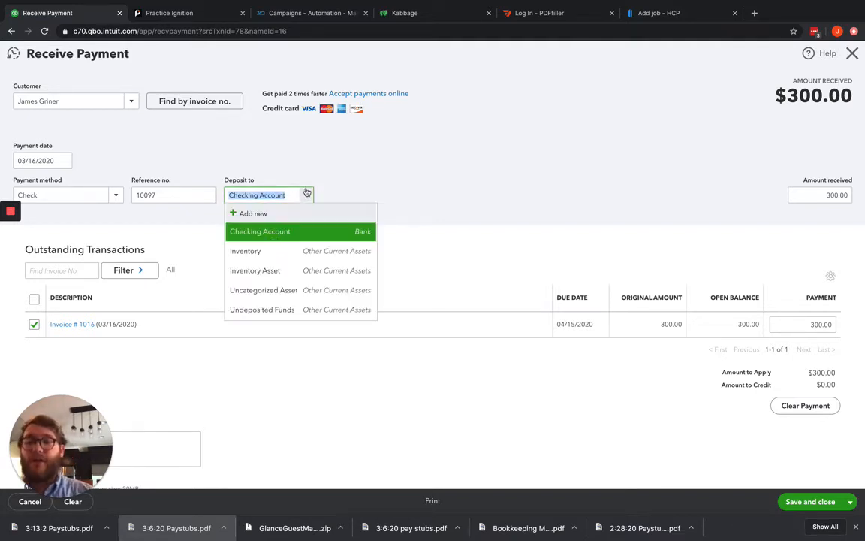
click(269, 308)
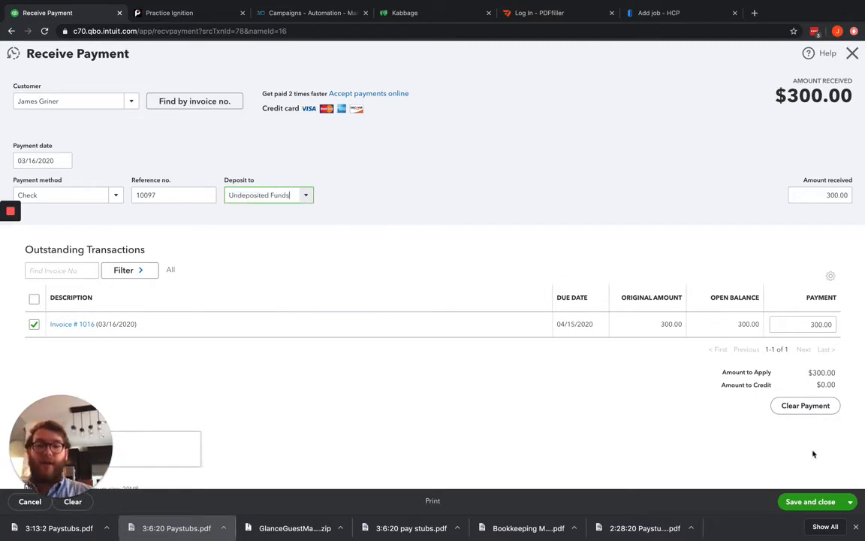
Save and close the received payment and start a new bank deposit
click(791, 502)
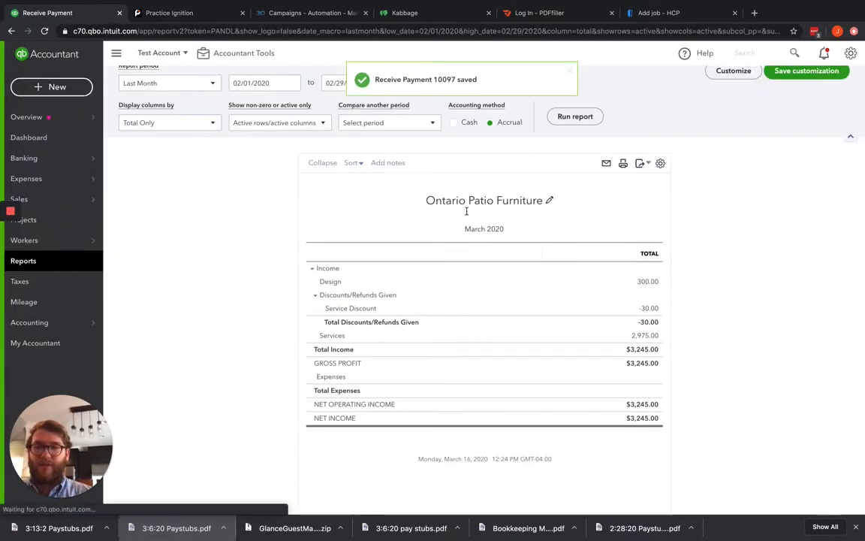
click(52, 87)
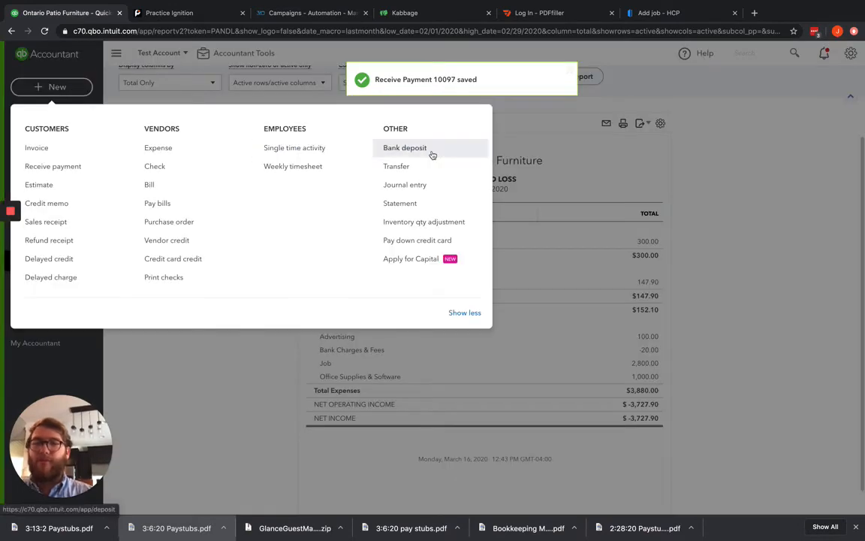
click(405, 148)
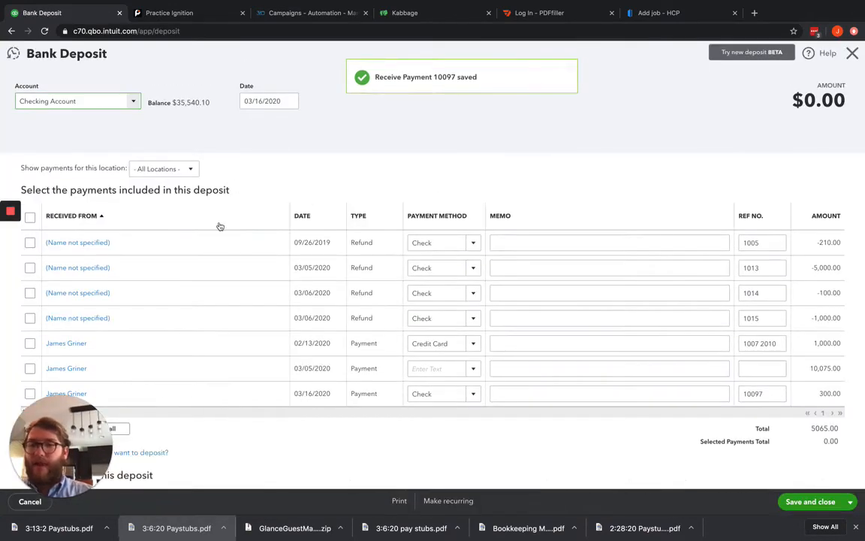
Include the customer's 1,000.00, 10,075.00 and 300.00 payments in the bank deposit and check the deposit amount
scroll(218, 295, down, 1)
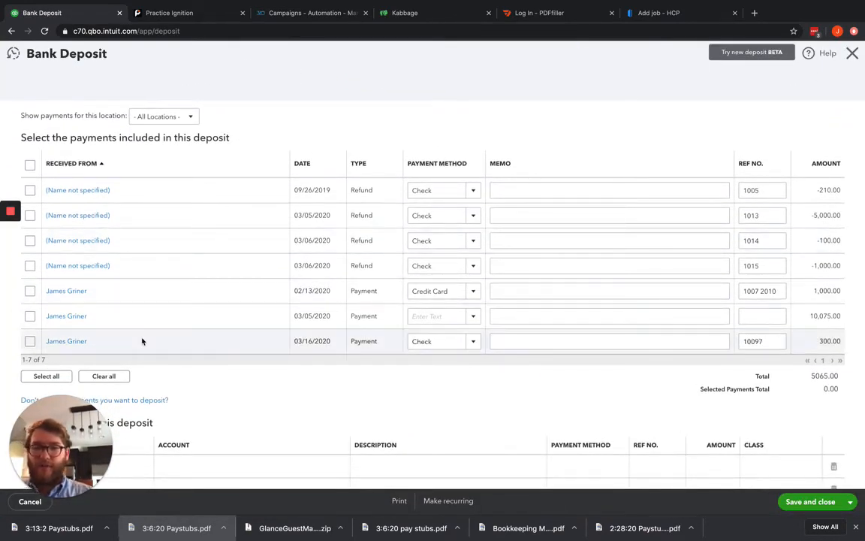
click(30, 341)
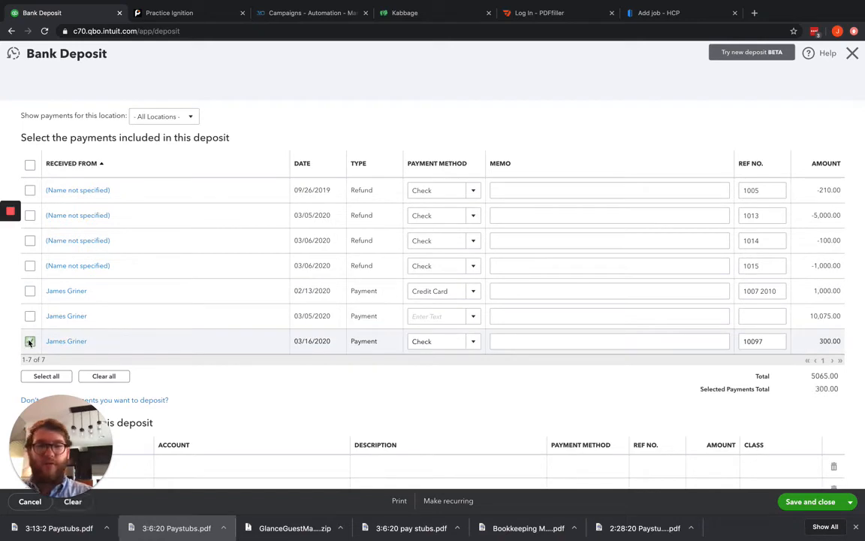
click(30, 291)
click(30, 315)
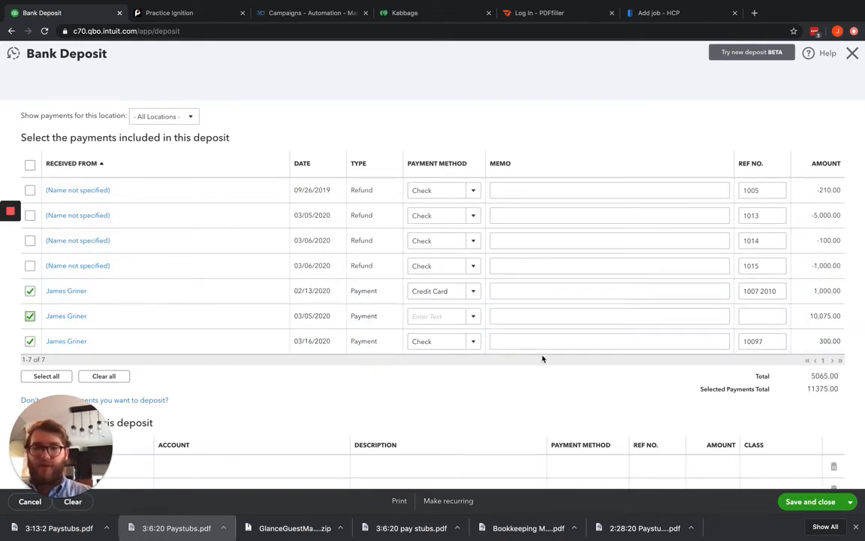
scroll(608, 293, up, 1)
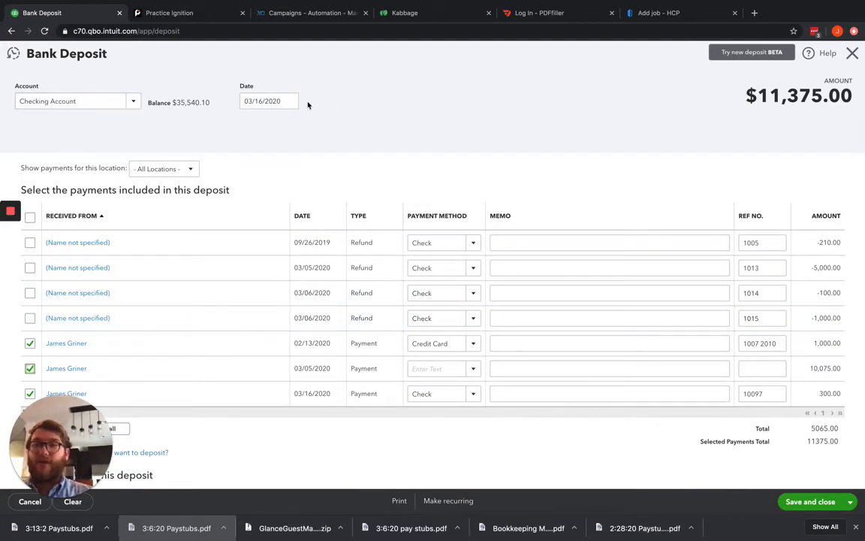
scroll(292, 103, down, 4)
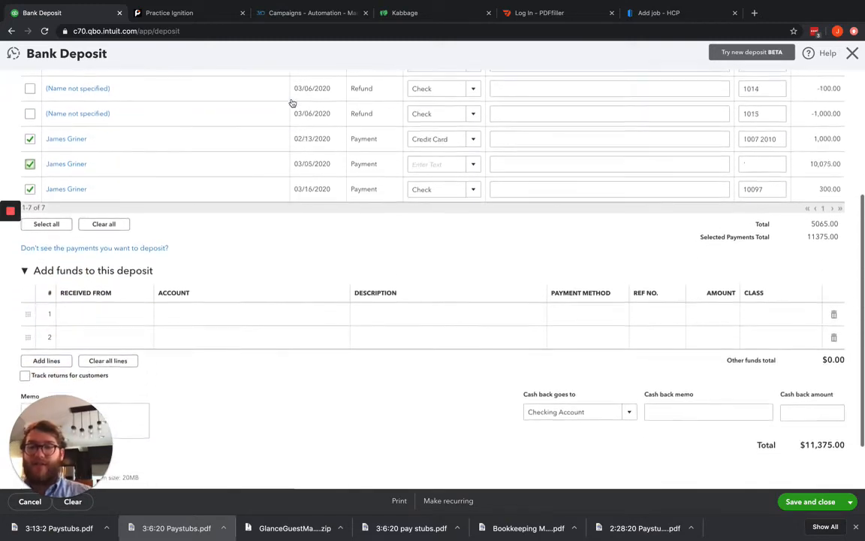
scroll(760, 479, up, 4)
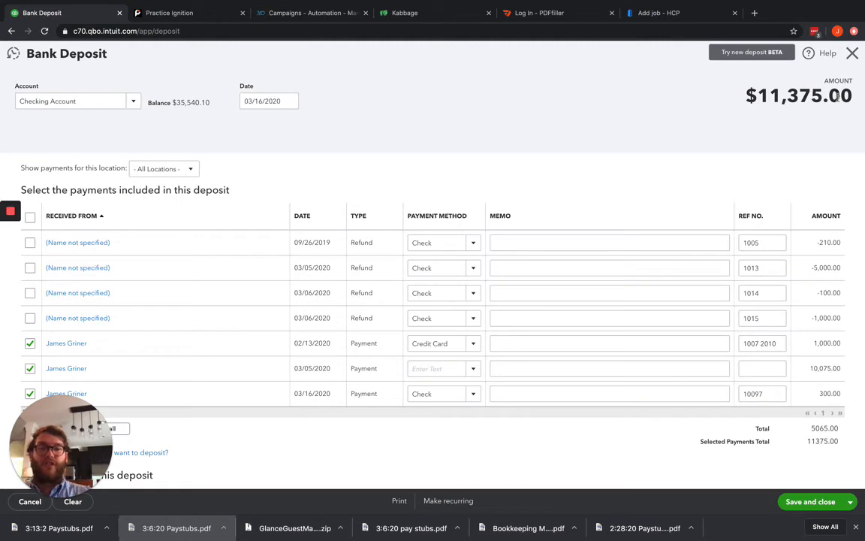
drag(856, 98, 686, 89)
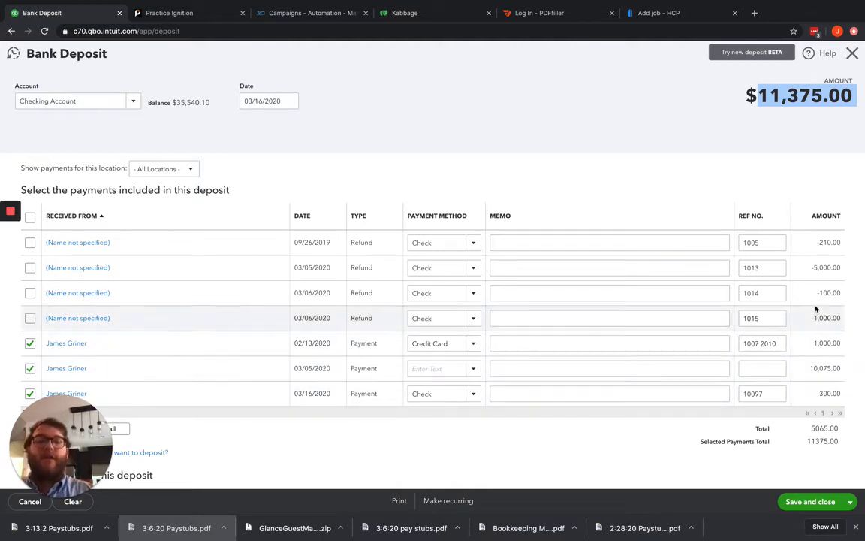
Open the 300.00 check payment from the deposit, discarding the unsaved deposit, and try Checking Account as its deposit account
click(82, 396)
click(487, 294)
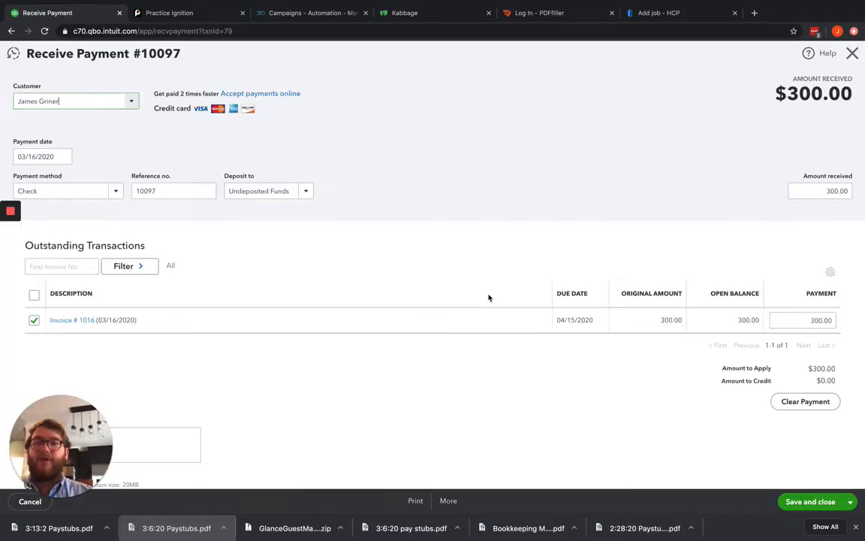
click(304, 191)
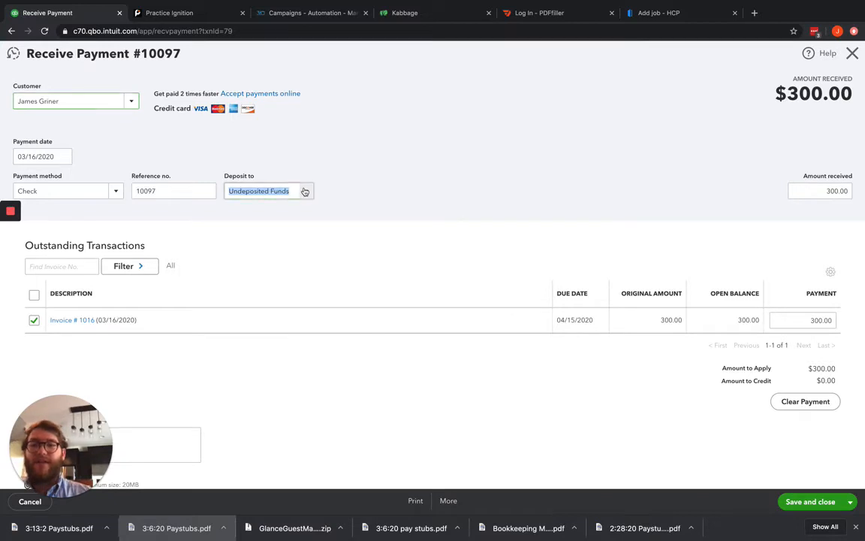
click(268, 232)
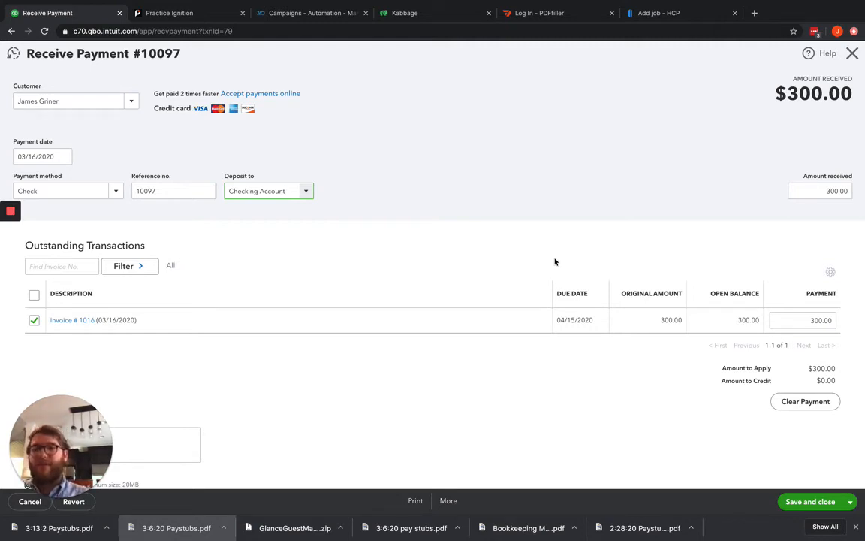
Switch the payment's deposit account back to Undeposited Funds and close the payment without saving
click(274, 189)
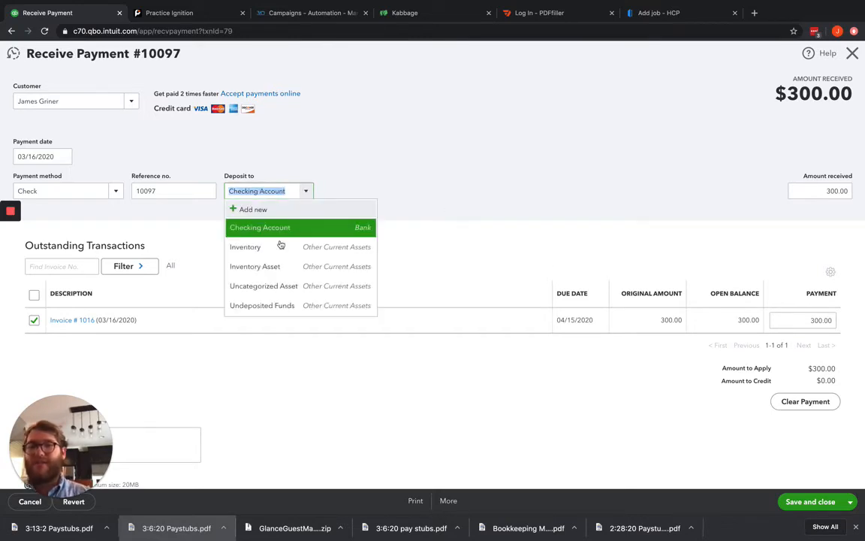
click(263, 305)
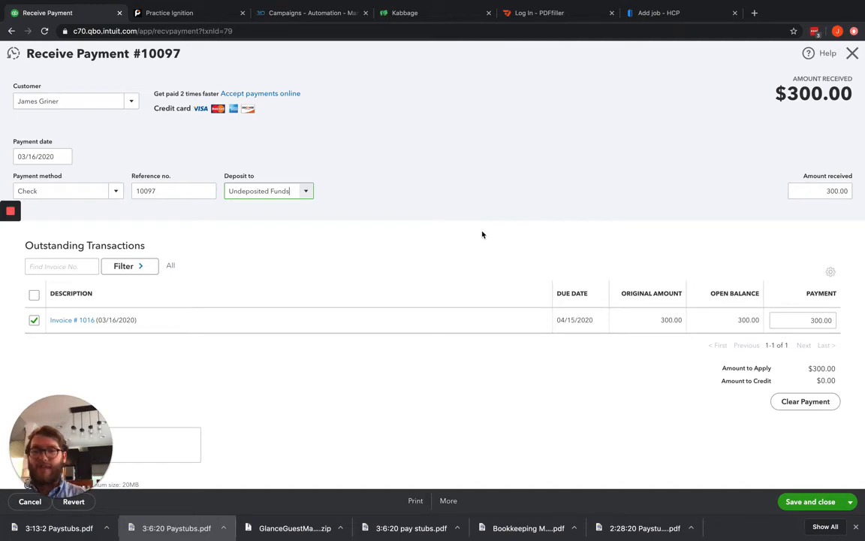
click(853, 53)
click(484, 293)
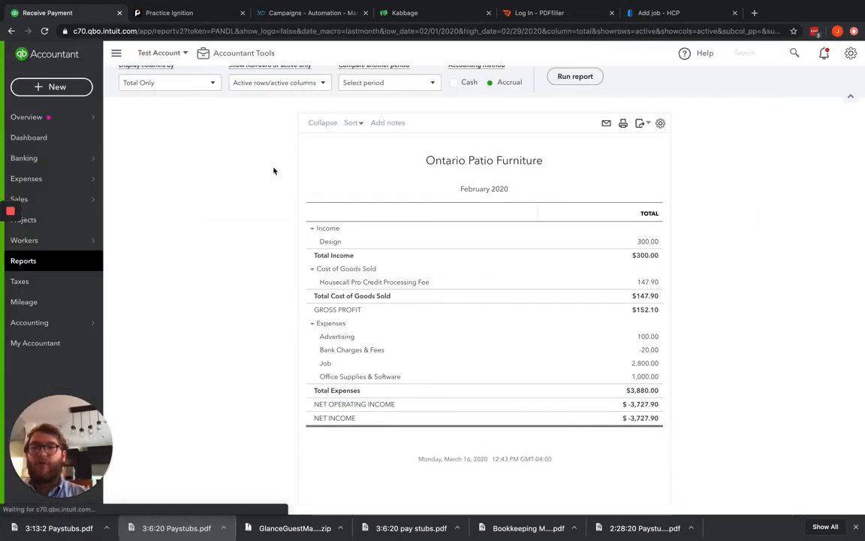
Start a bank deposit to Checking Account and include the customer's 1,000.00, 10,075.00 and 300.00 payments
click(58, 86)
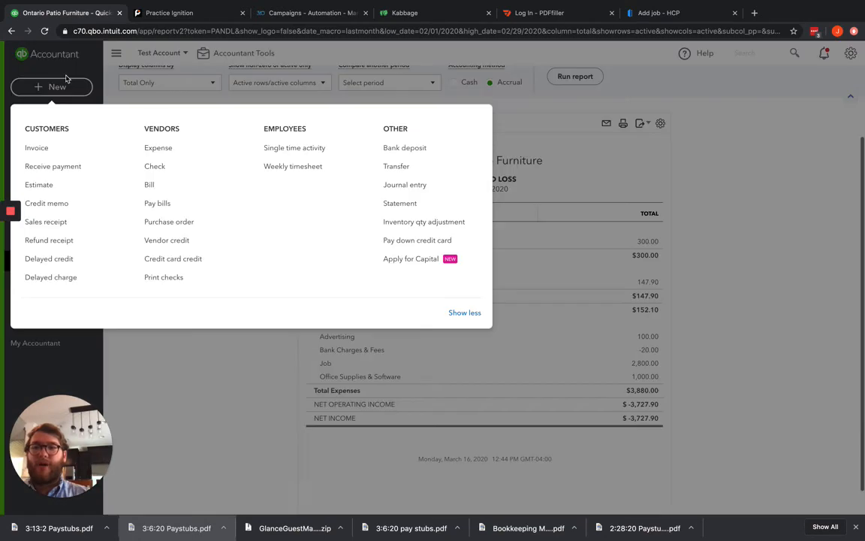
click(417, 147)
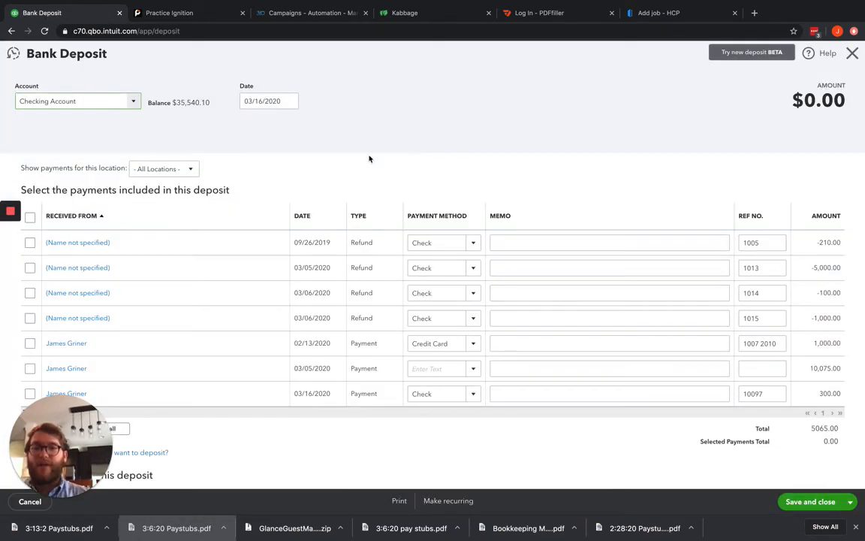
click(29, 342)
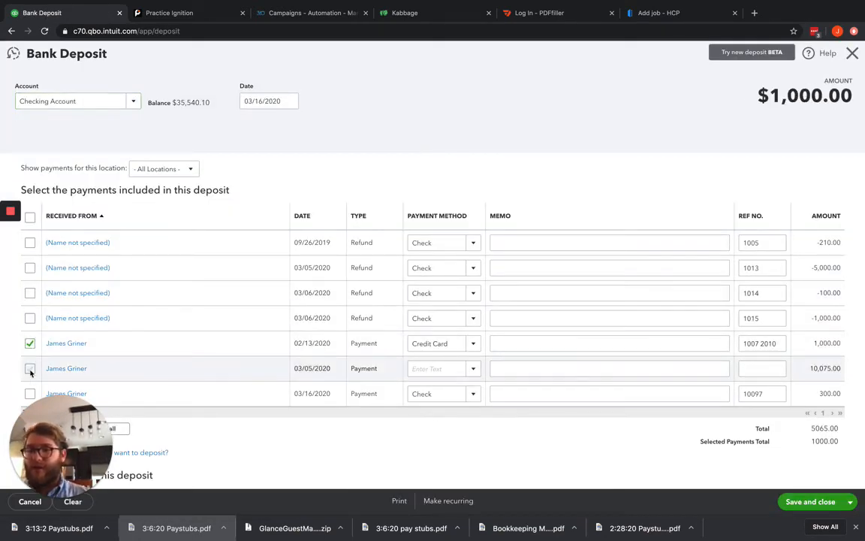
click(30, 365)
scroll(30, 371, down, 1)
click(30, 361)
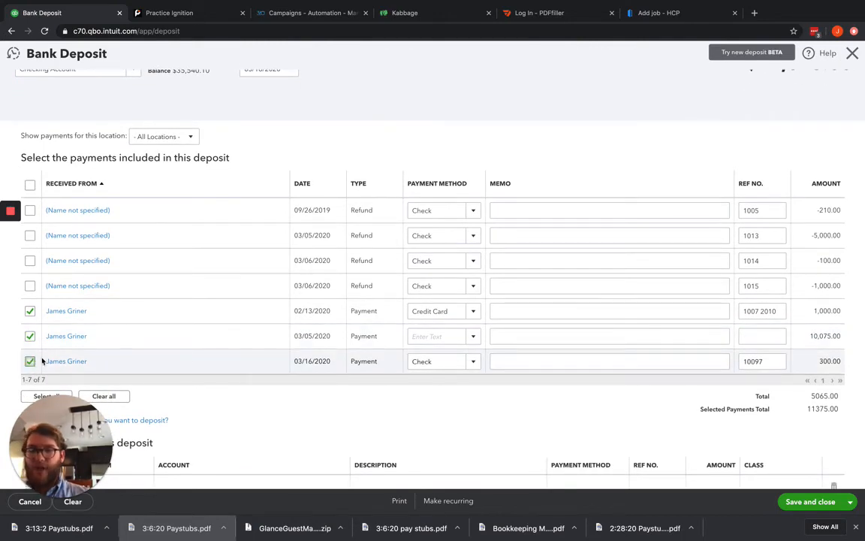
scroll(196, 357, down, 1)
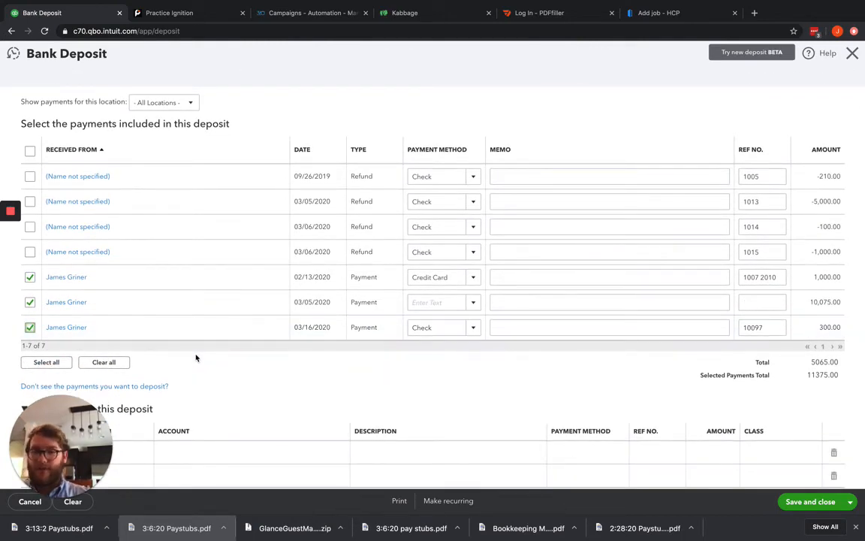
scroll(196, 358, up, 2)
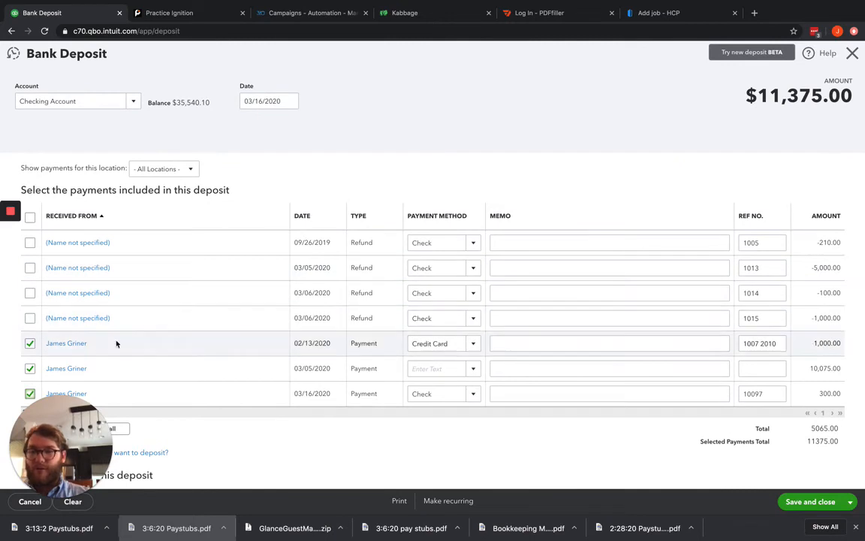
Generate the printable deposit slip and summary, review it, and close the preview and the bank deposit
click(398, 502)
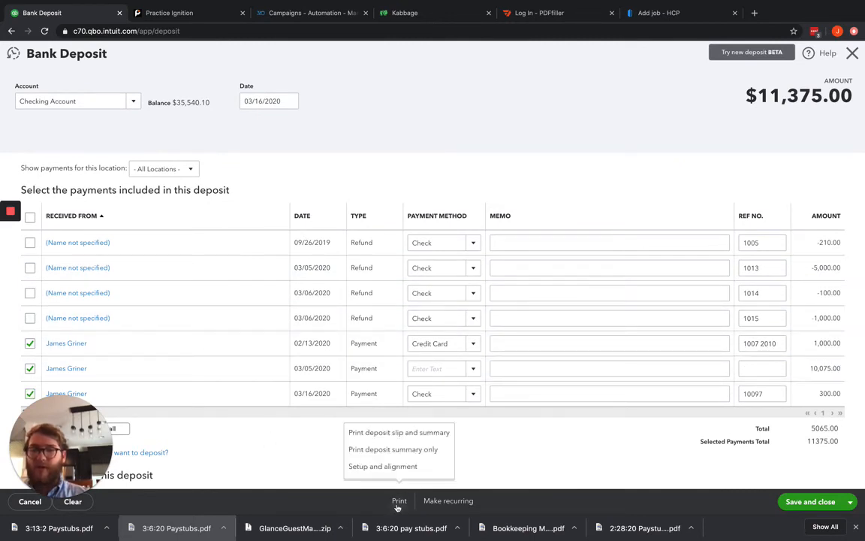
click(400, 433)
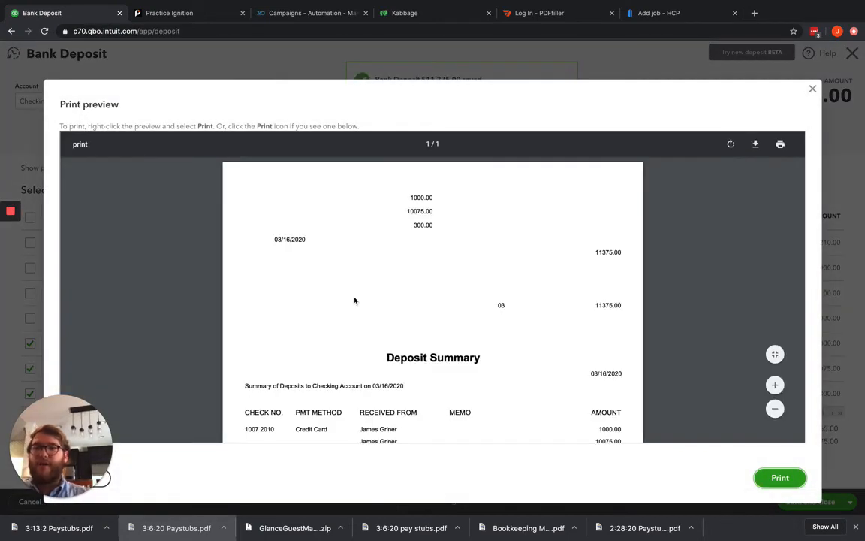
scroll(356, 300, down, 1)
scroll(356, 301, up, 1)
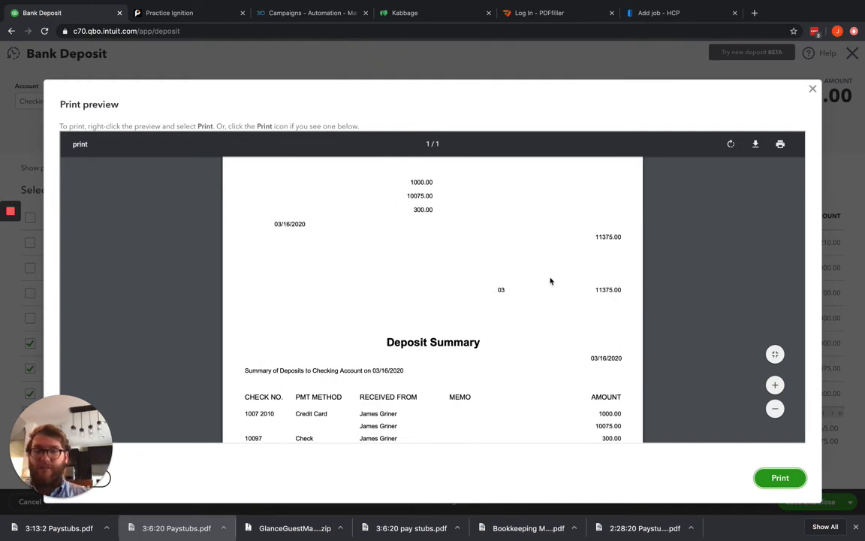
scroll(527, 292, down, 3)
scroll(527, 292, down, 4)
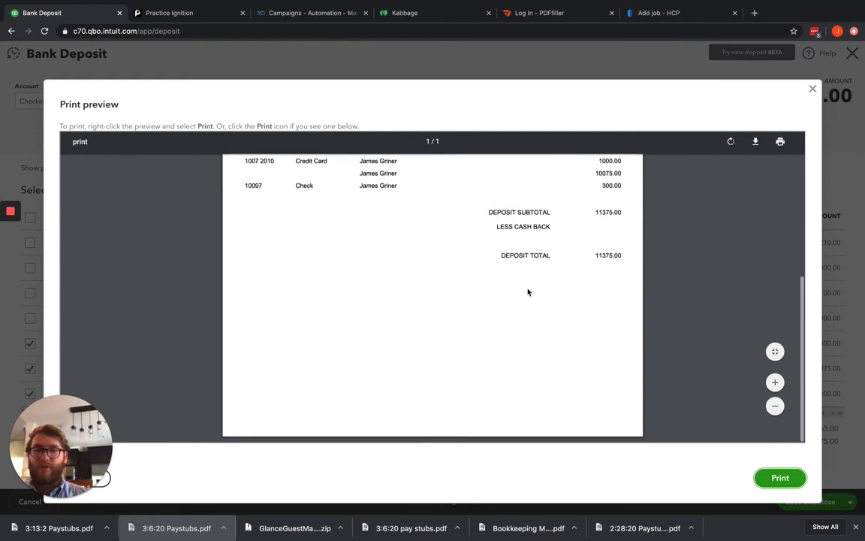
scroll(527, 291, up, 8)
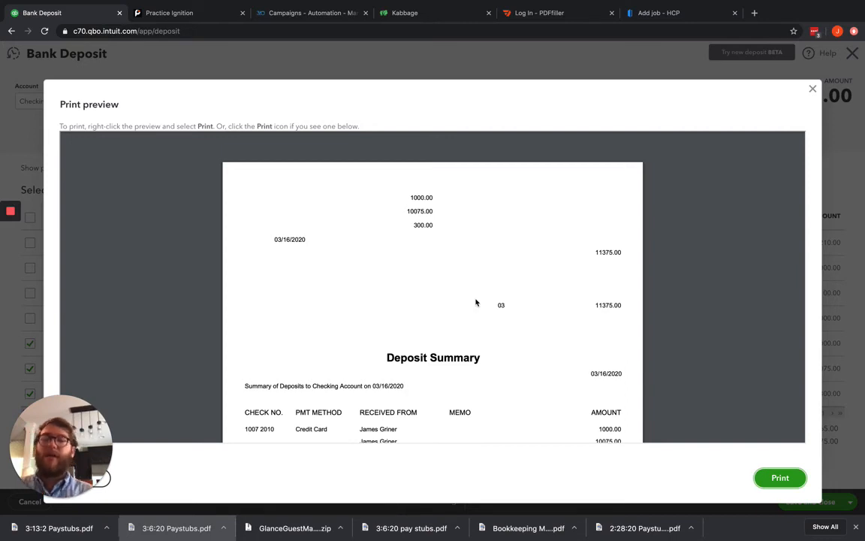
click(812, 89)
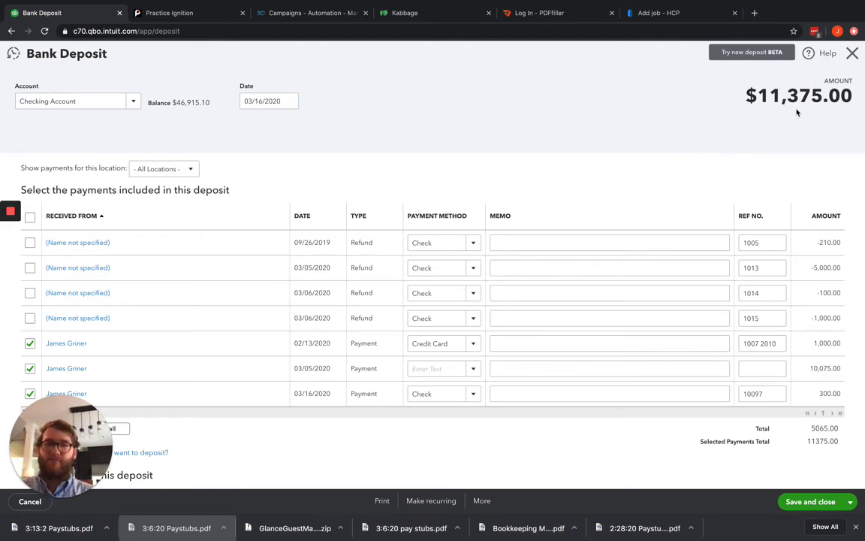
click(852, 53)
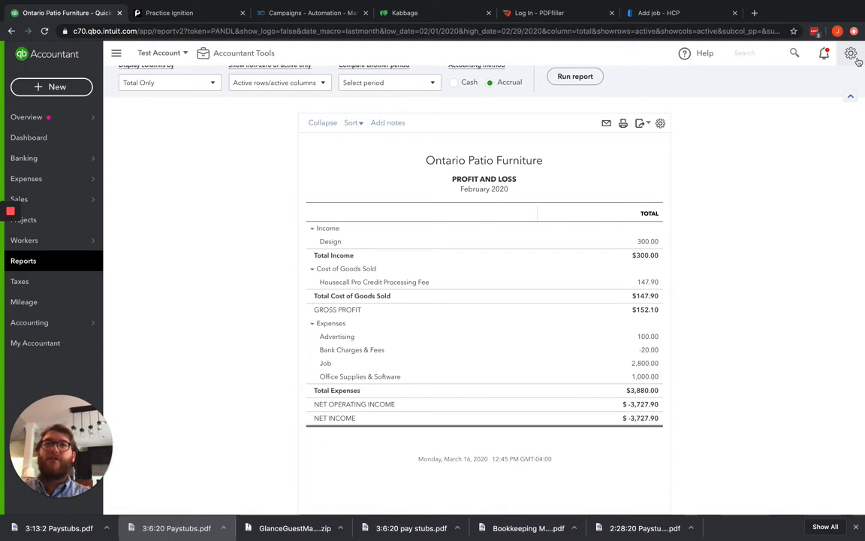
Go from the Profit and Loss report to the sales invoices and open the deposited $5,100.00 invoice due 08/17/2019
scroll(694, 93, up, 3)
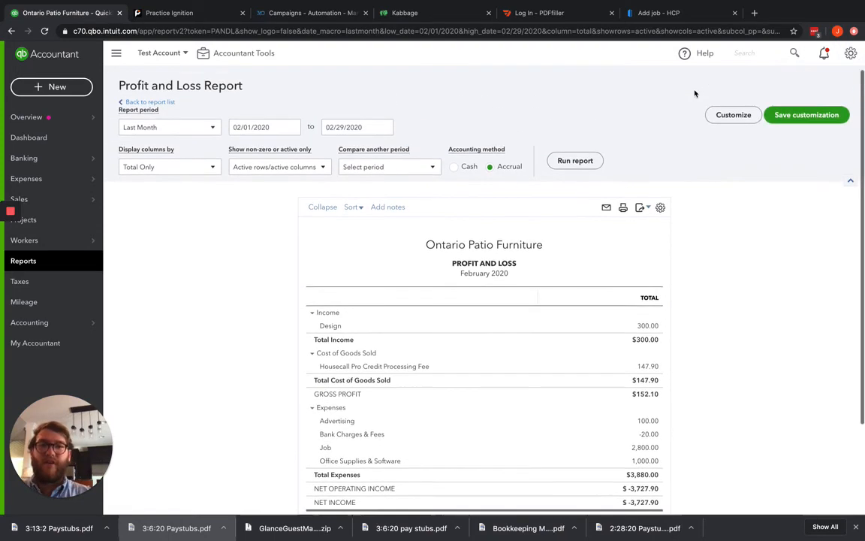
click(758, 54)
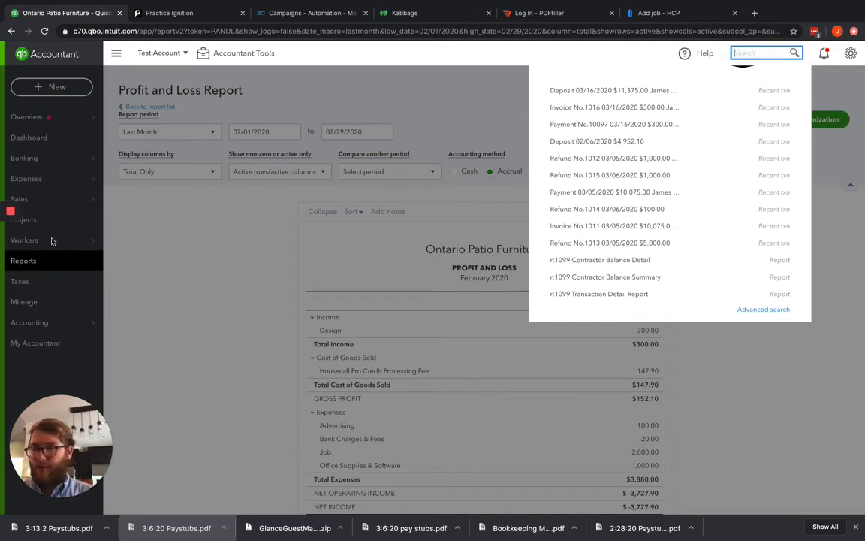
click(34, 197)
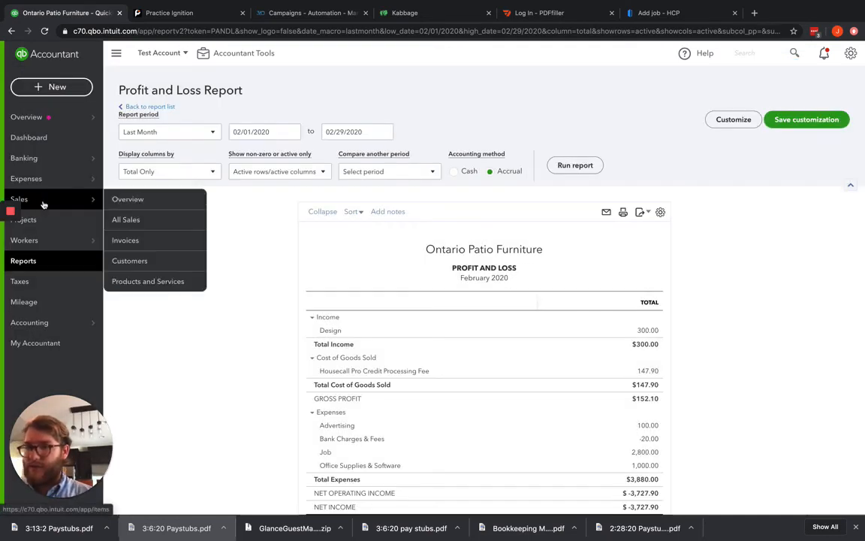
click(157, 239)
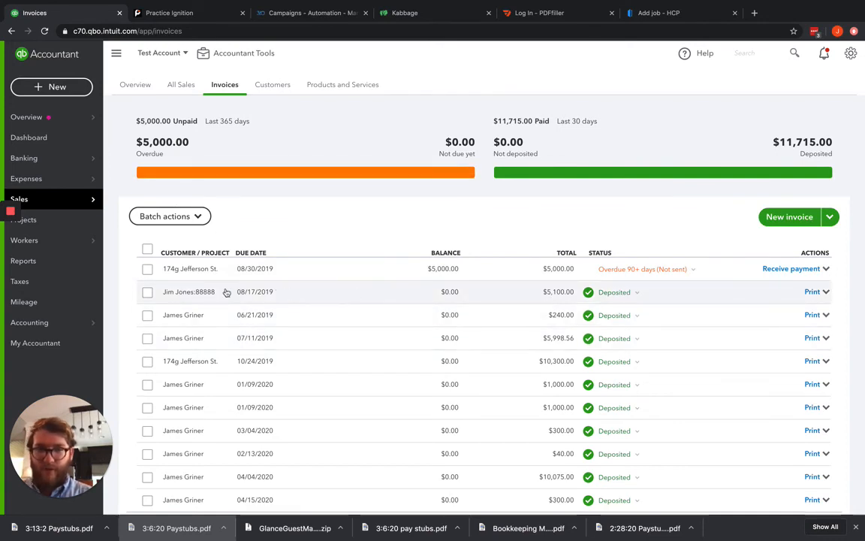
click(827, 294)
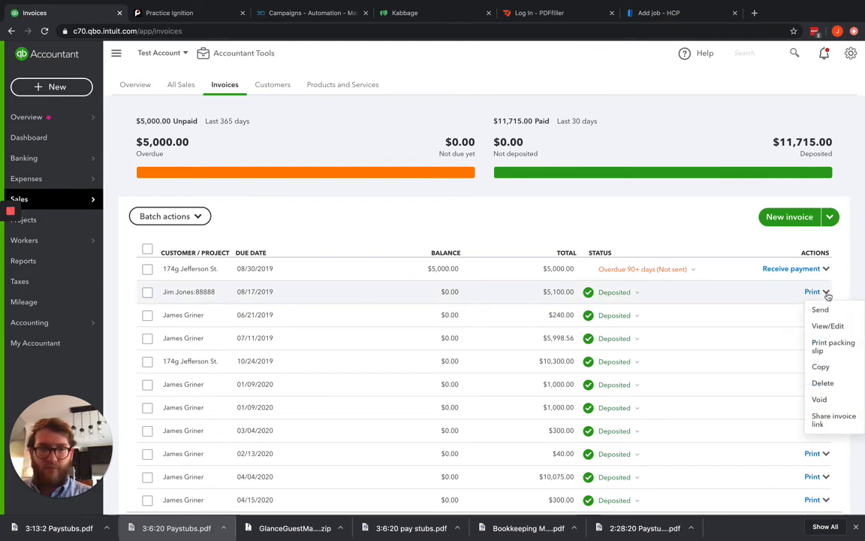
click(833, 326)
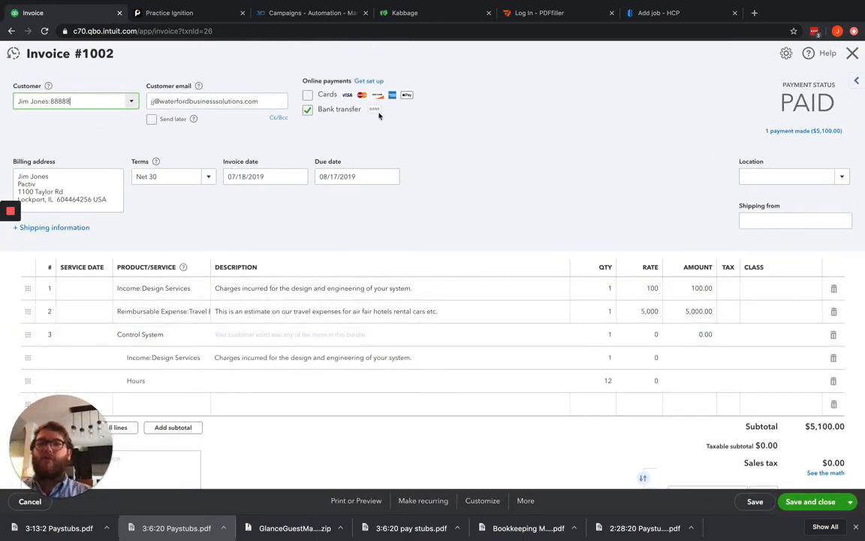
Look up the payment applied to the paid invoice and open the 02/04/2020 payment record
click(800, 134)
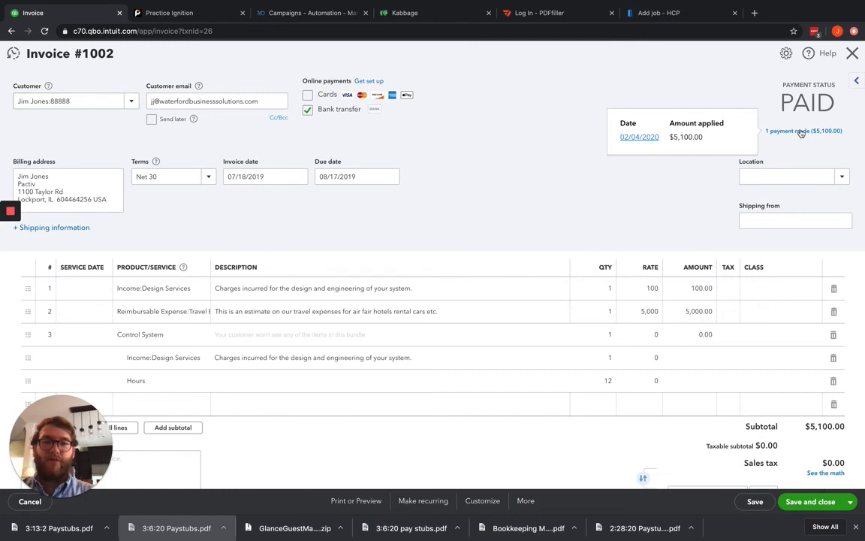
click(749, 88)
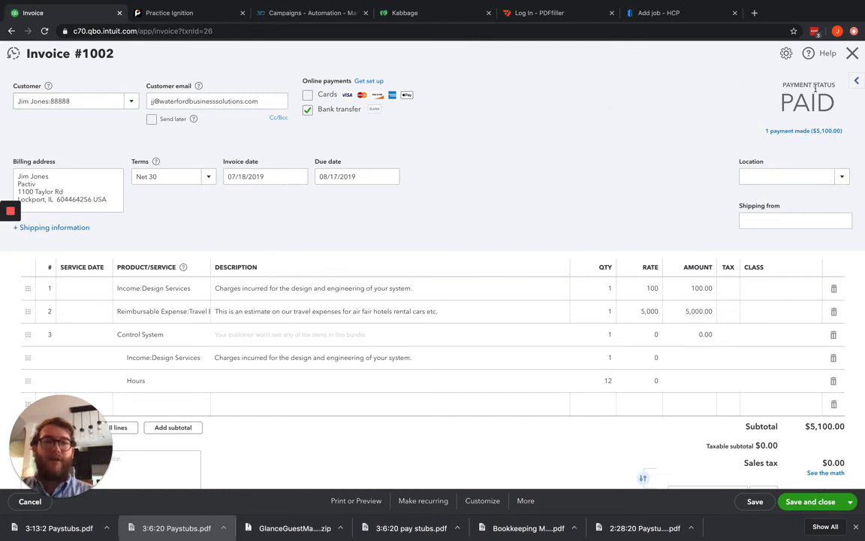
click(793, 133)
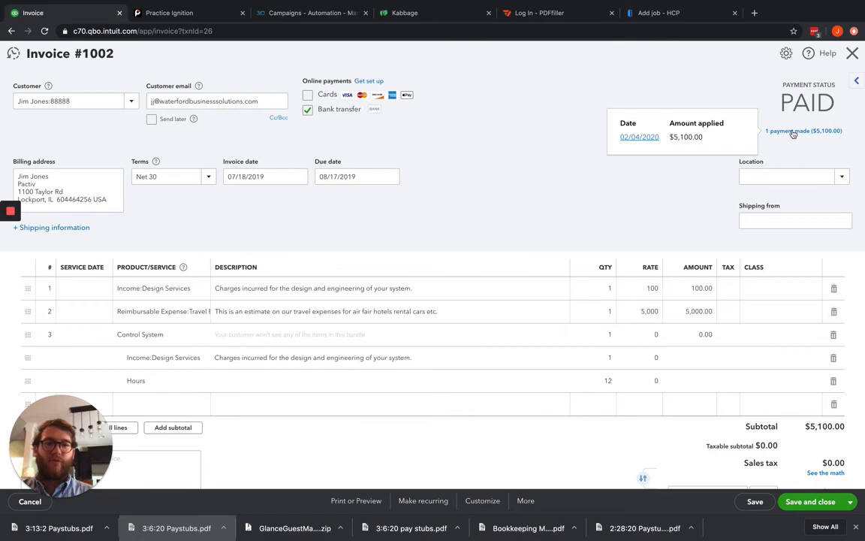
click(640, 137)
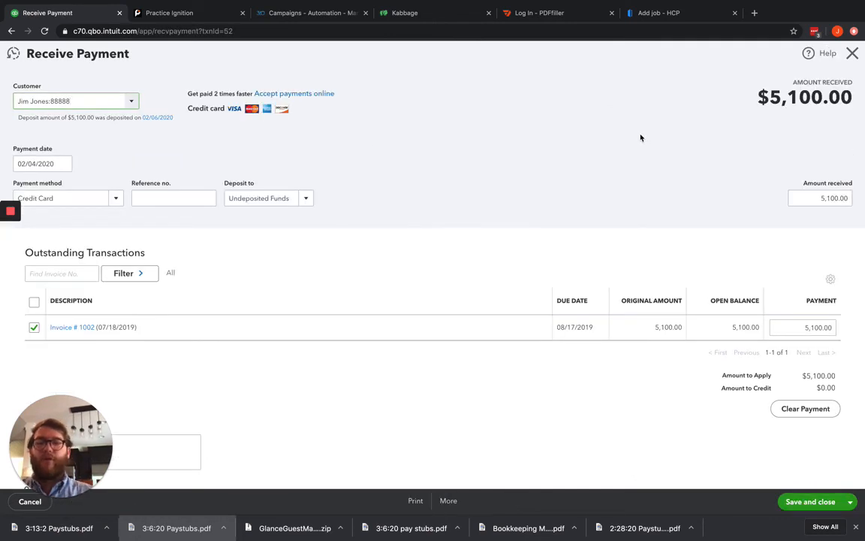
Review the available deposit accounts for the $5,100.00 credit card payment, keeping Undeposited Funds selected
drag(223, 183, 278, 184)
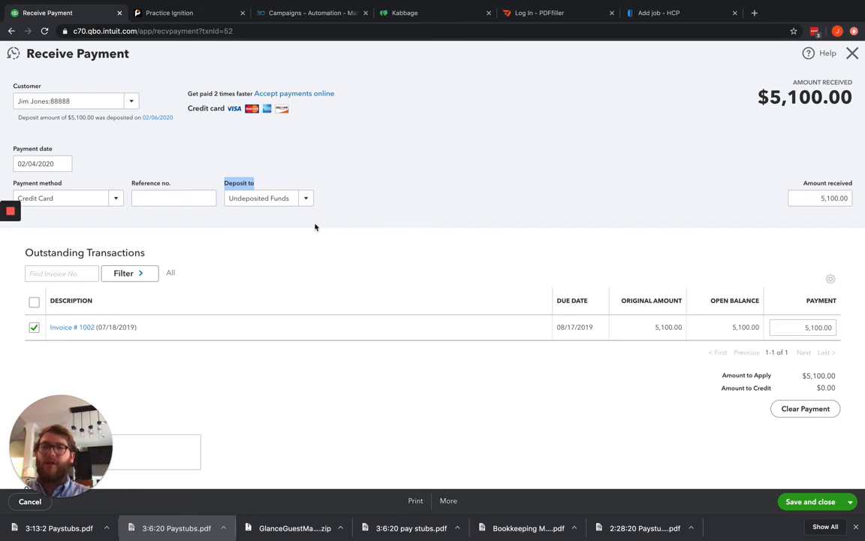
click(307, 198)
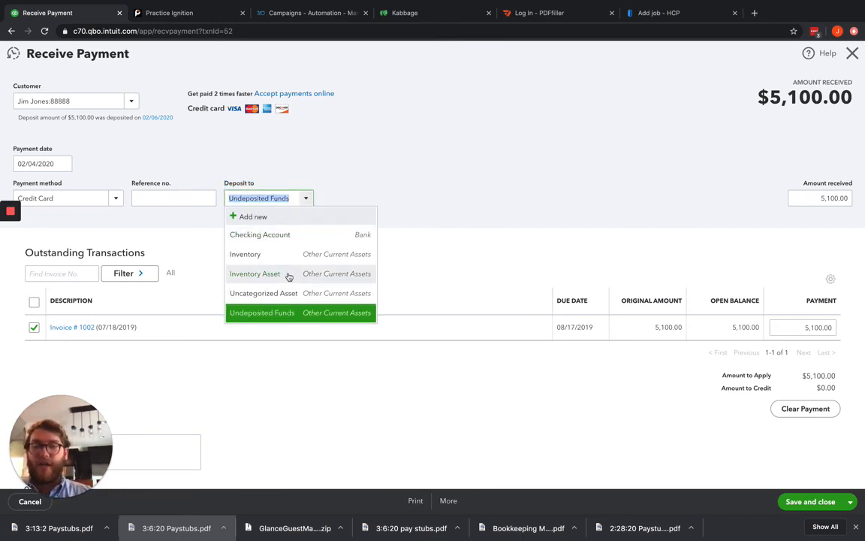
click(508, 169)
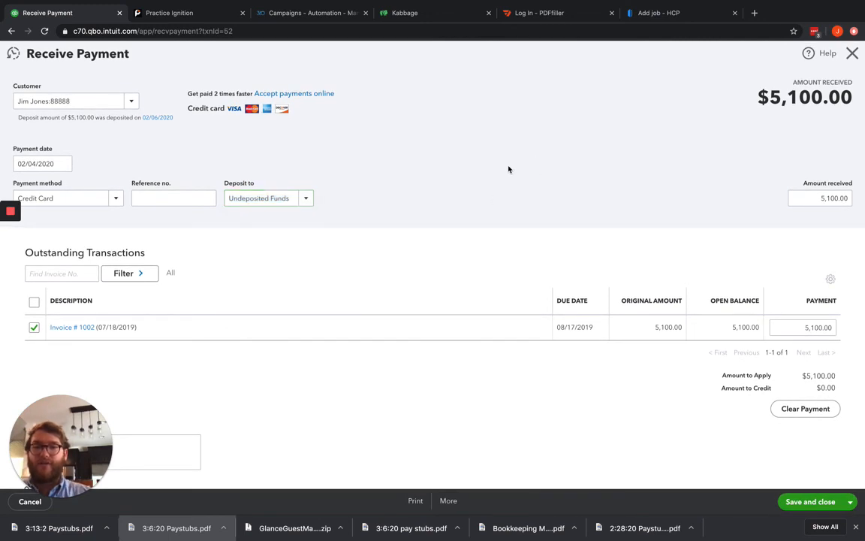